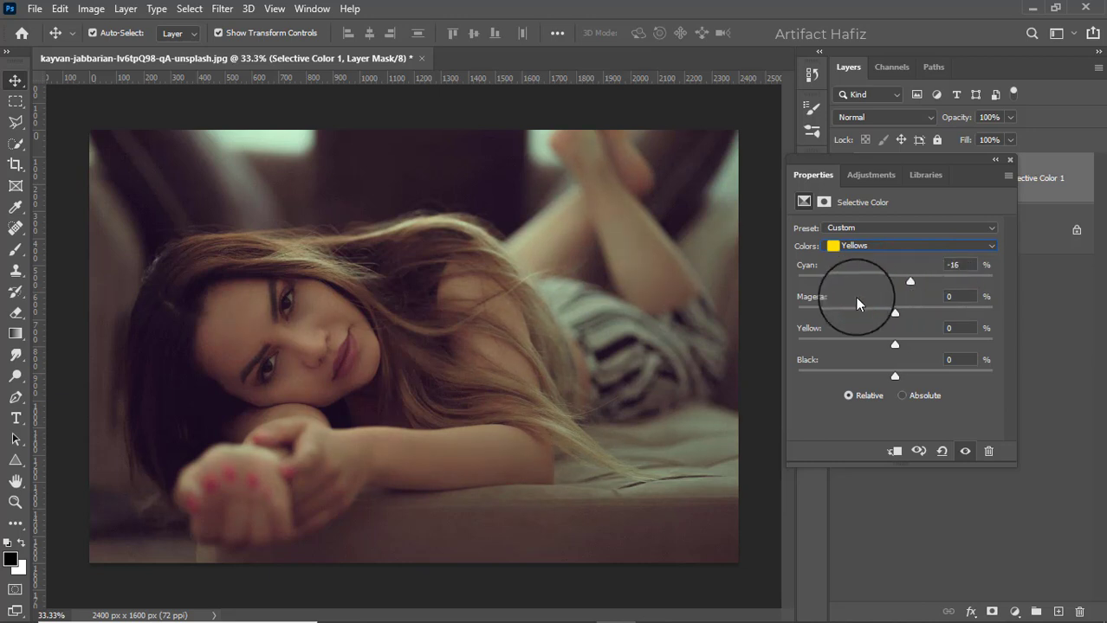
Step: Set the Selective Color Yellows to Cyan -44, Magenta -8, Yellow -7 and Black about -20, and compare the photo with and without the adjustment
drag(855, 298, 882, 359)
click(894, 379)
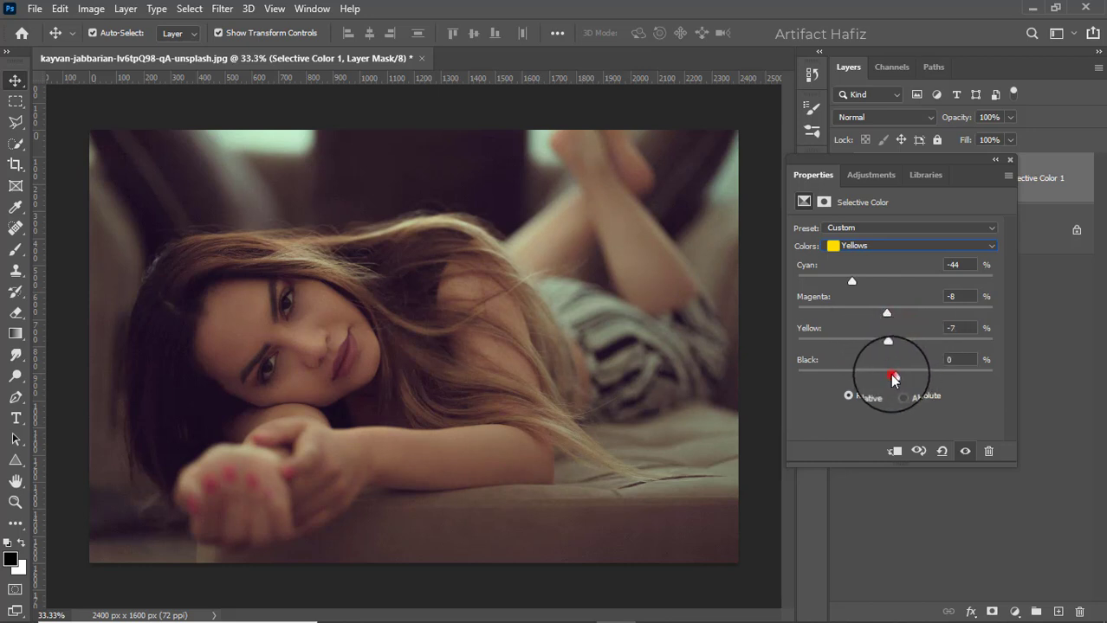
mouse_move(878, 378)
mouse_down()
mouse_move(899, 374)
mouse_move(875, 381)
mouse_up()
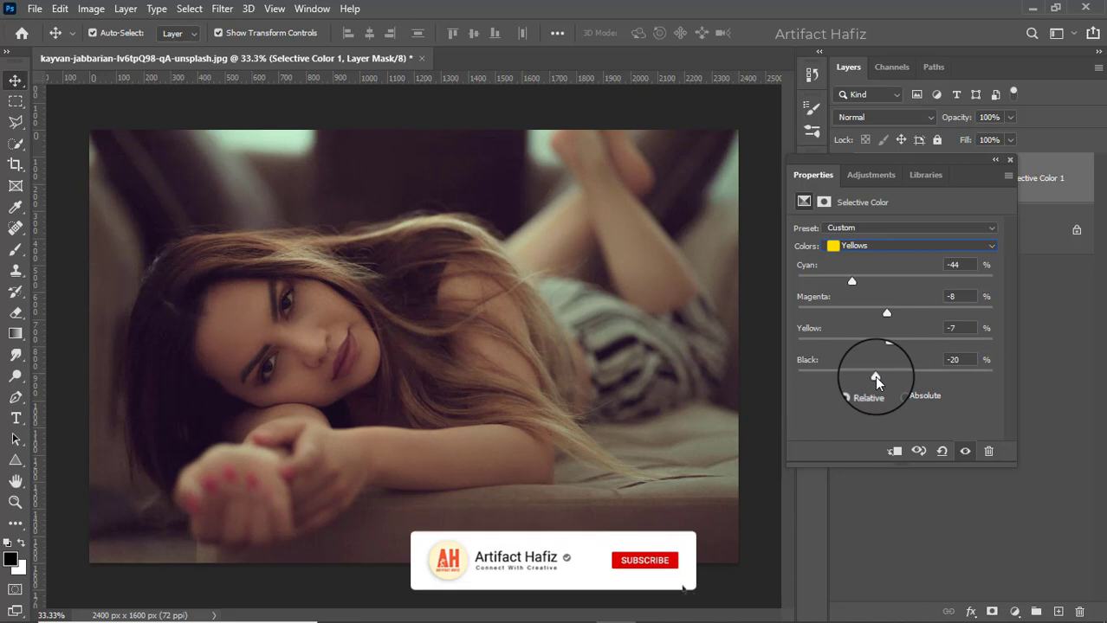
click(885, 251)
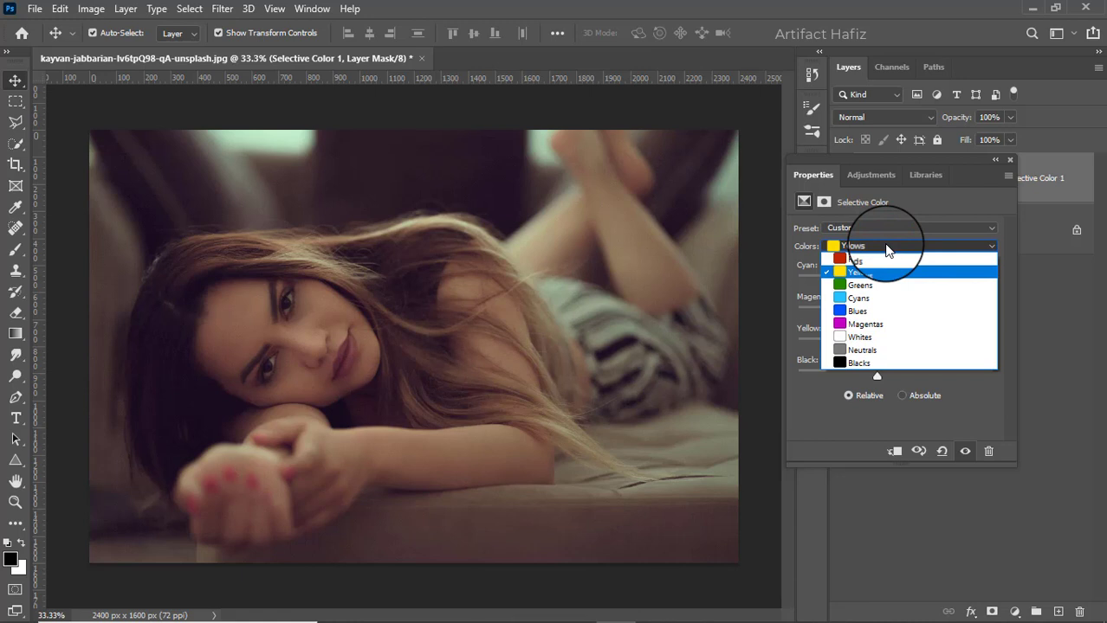
click(885, 248)
click(1011, 165)
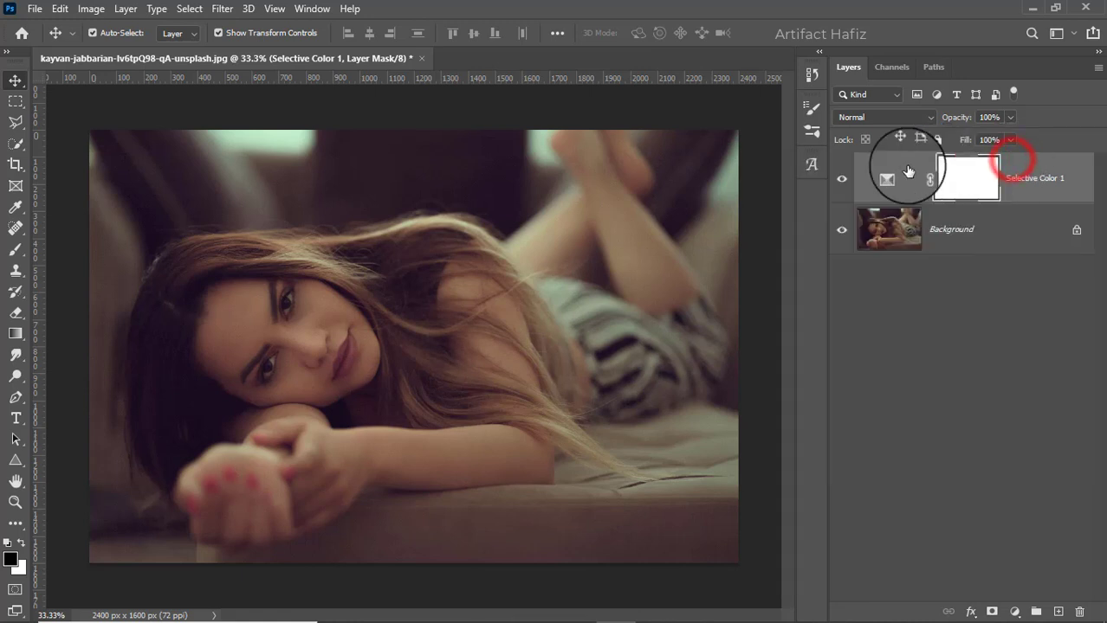
click(843, 181)
click(843, 181)
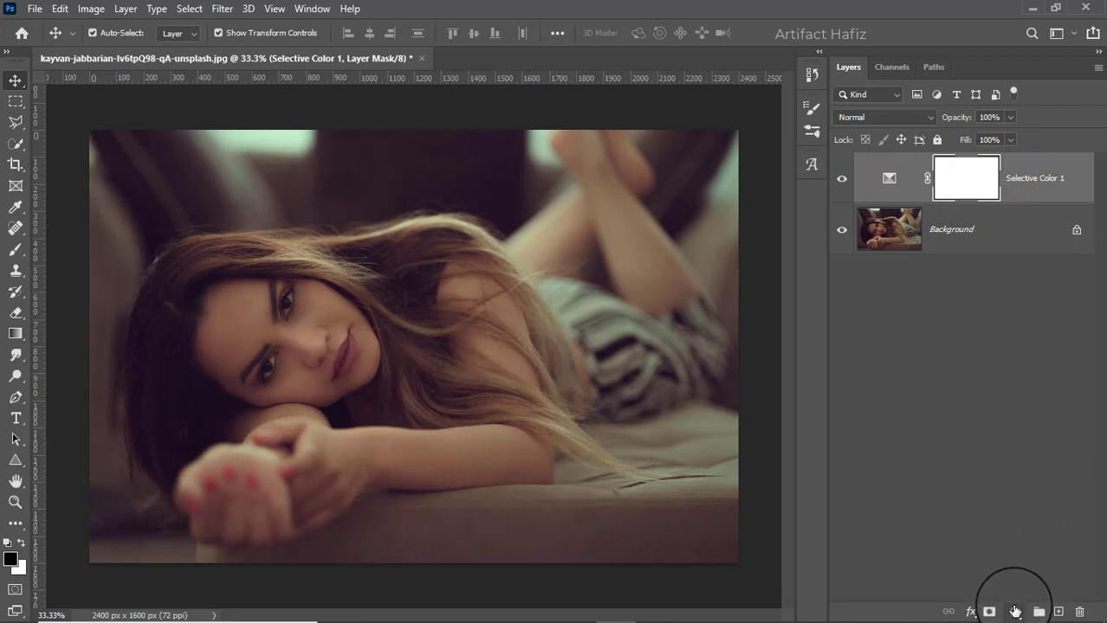
Step: Add a Levels adjustment layer with the input black point at about 9 and the white point at 242
click(1015, 612)
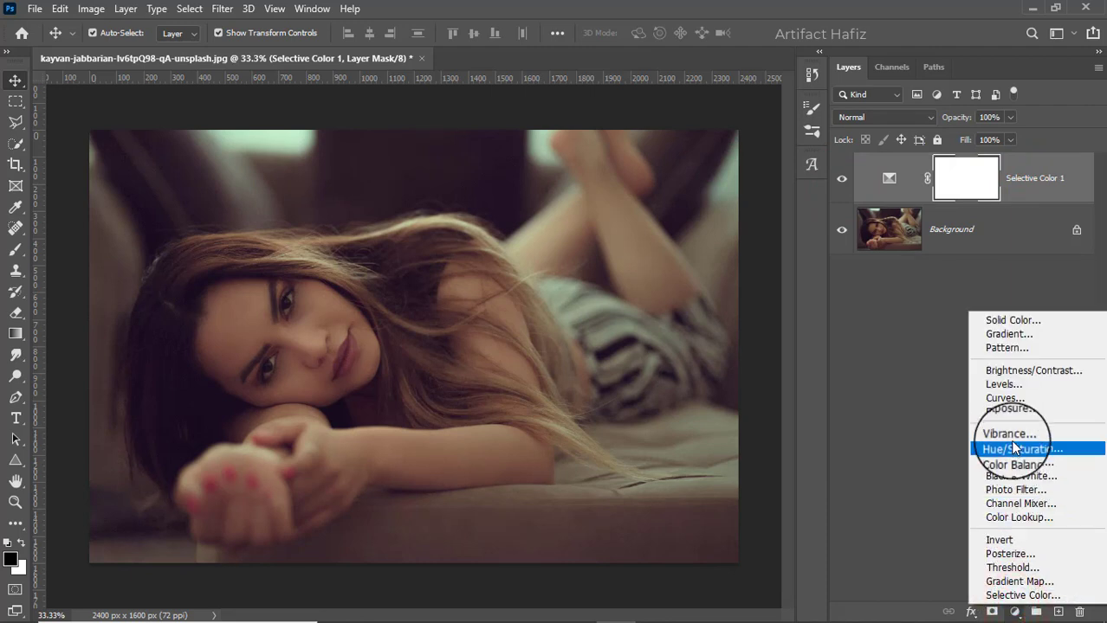
click(1021, 390)
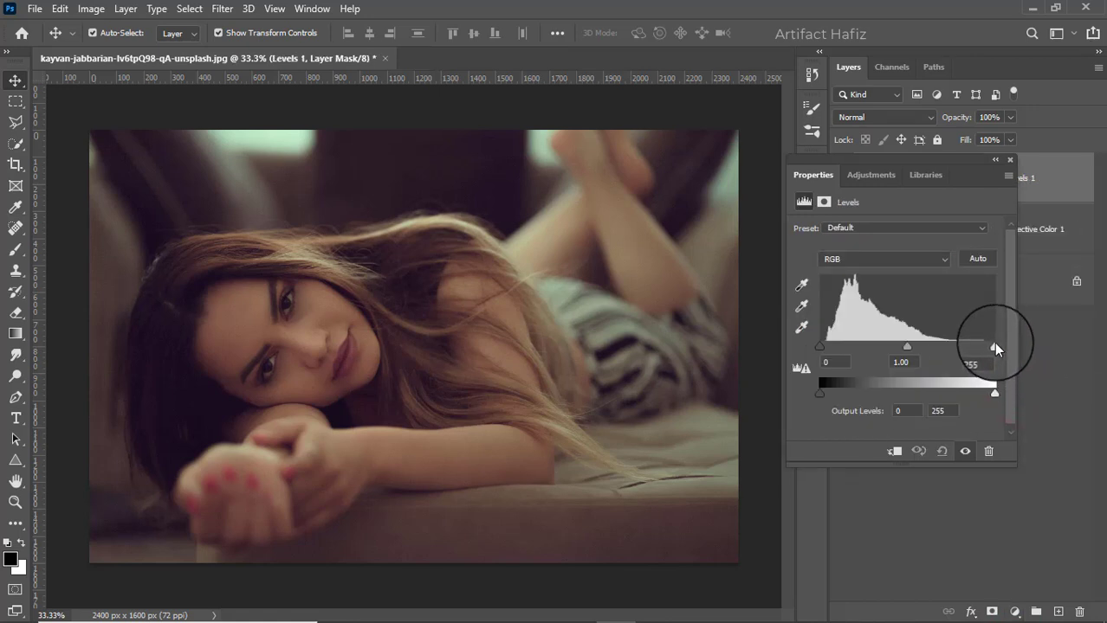
drag(994, 347, 988, 350)
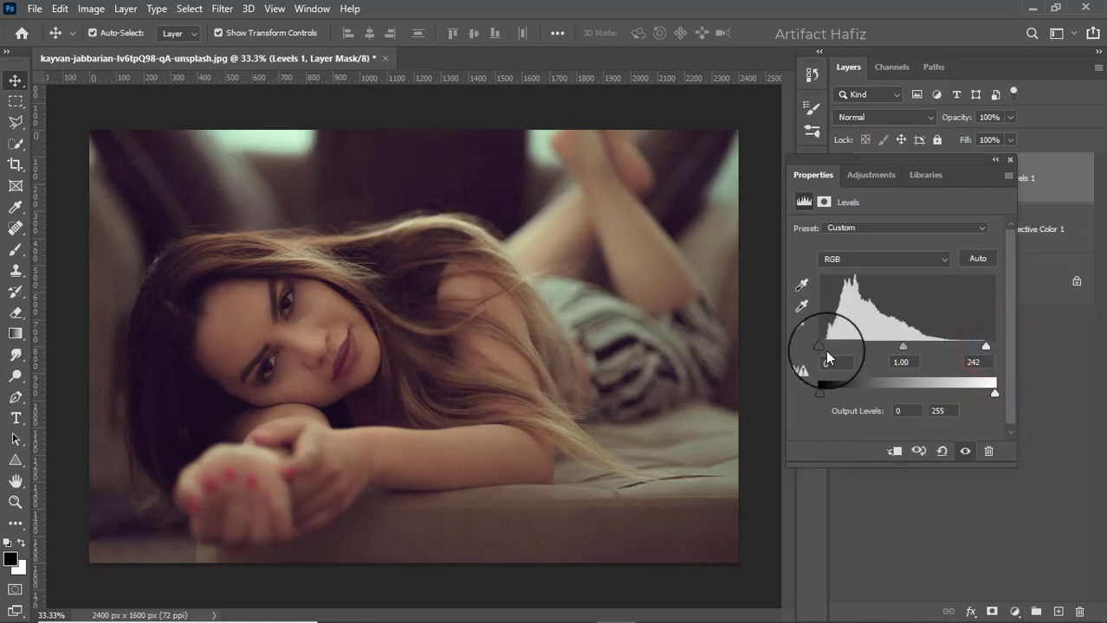
drag(821, 346, 827, 351)
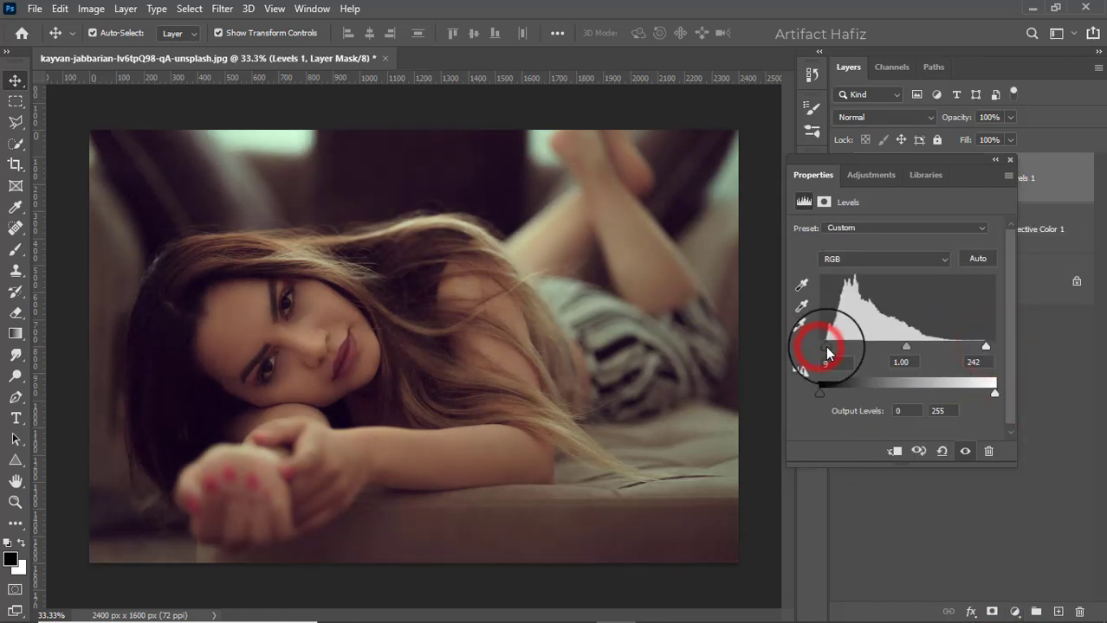
click(1010, 161)
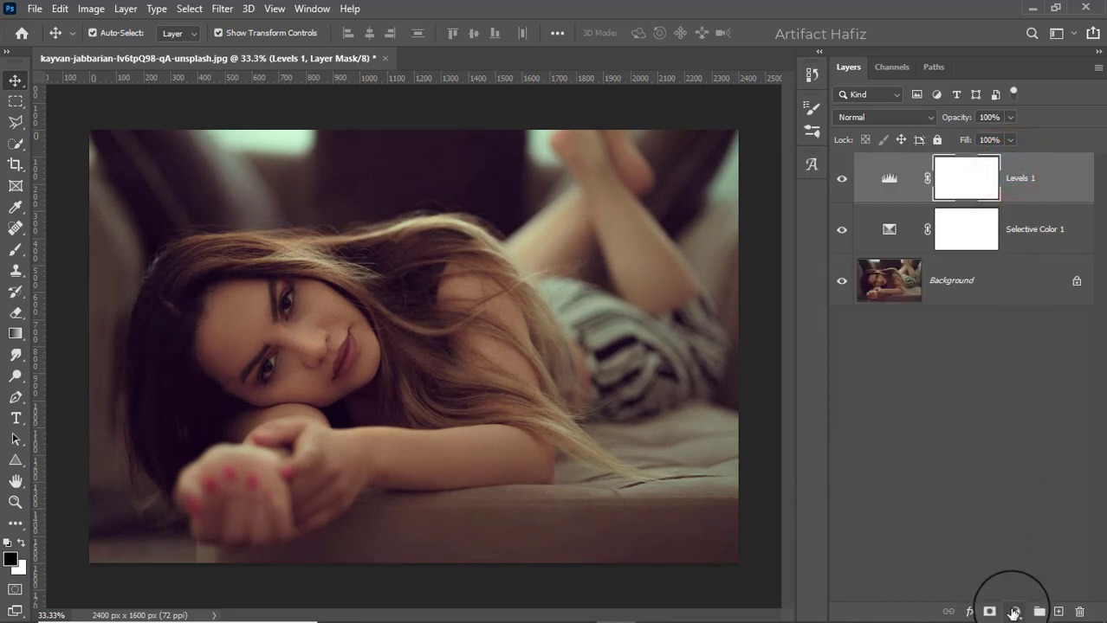
Step: Add a Curves adjustment layer, anchor the RGB curve in the shadows and raise a highlight point slightly
click(1014, 612)
click(1003, 403)
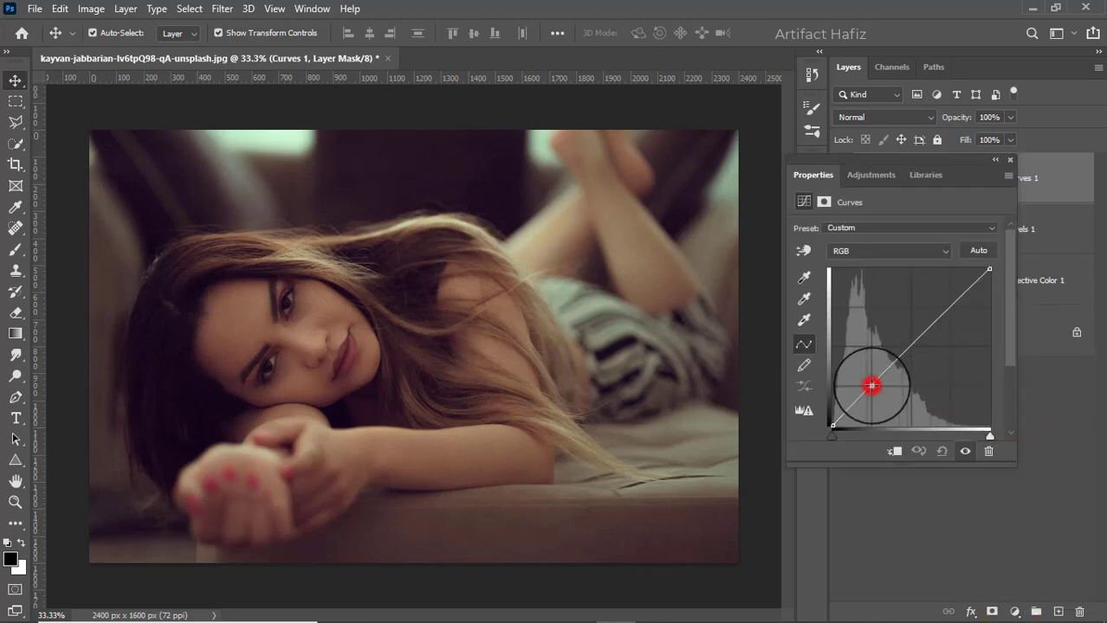
click(871, 386)
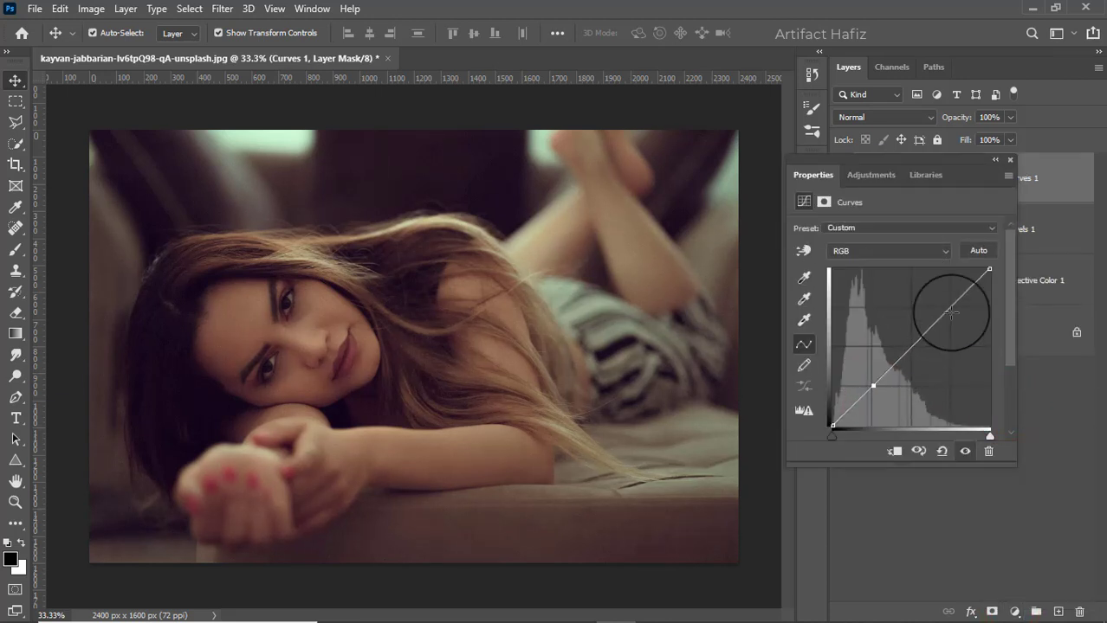
drag(951, 306, 953, 297)
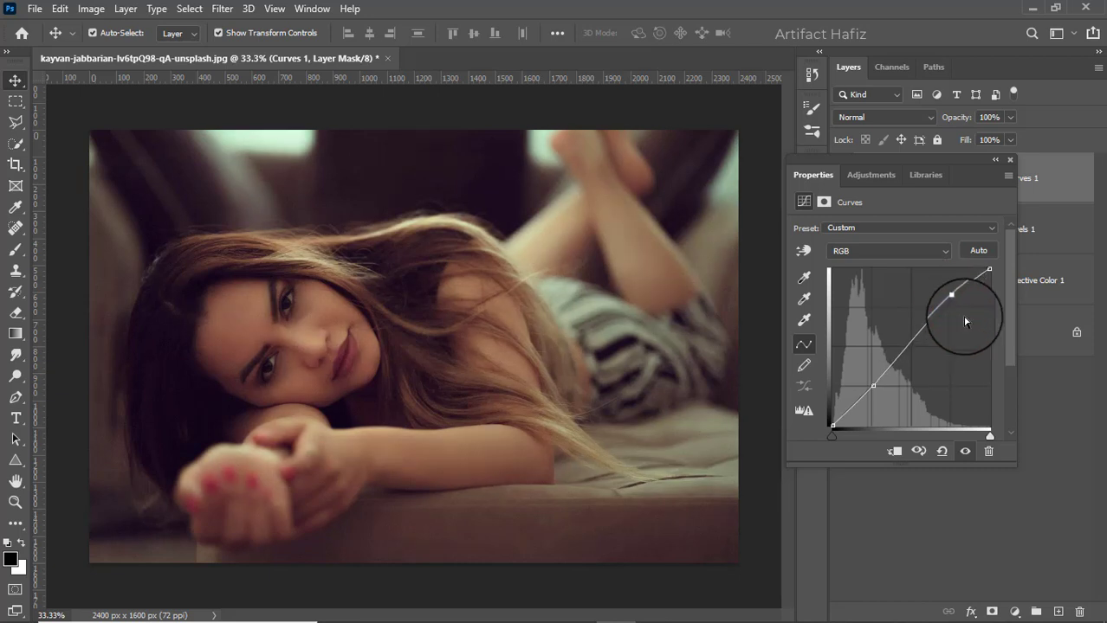
click(1010, 161)
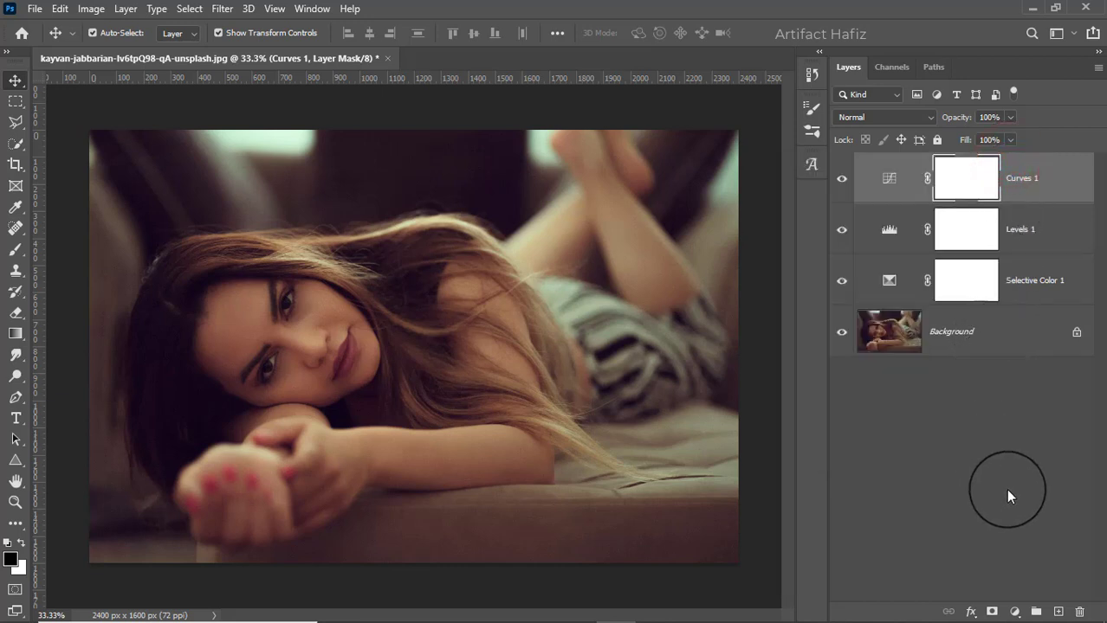
Step: Reopen the Curves adjustment and lower the shadow point slightly to deepen the darks
double_click(891, 184)
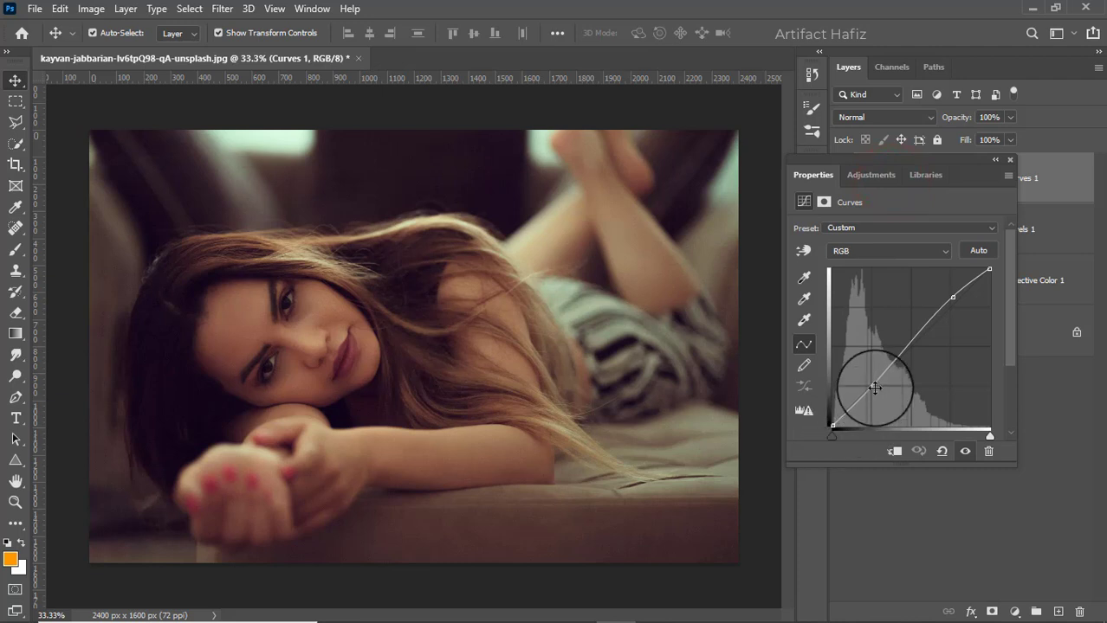
drag(874, 389, 874, 390)
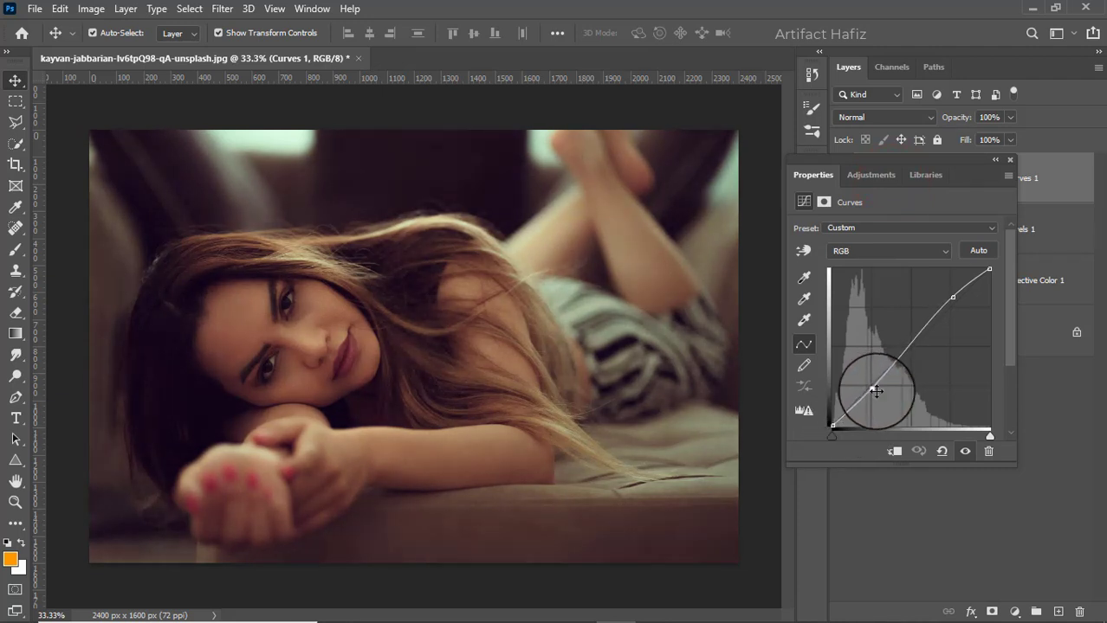
click(1008, 161)
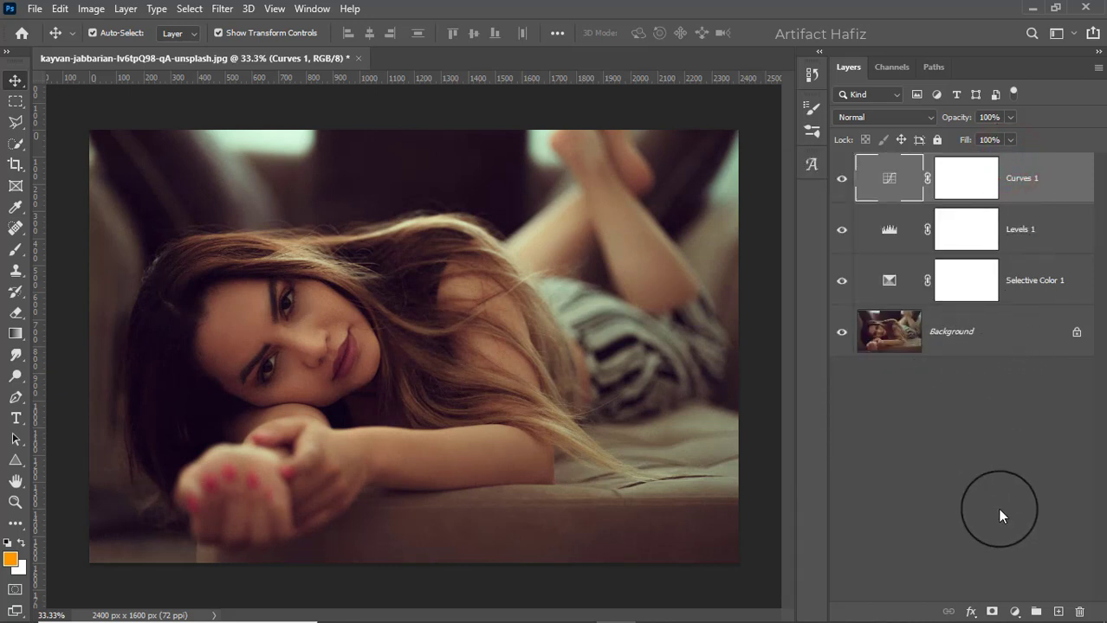
Step: Create a new empty layer above Curves 1 and set the foreground color to light orange ffb878
click(1057, 612)
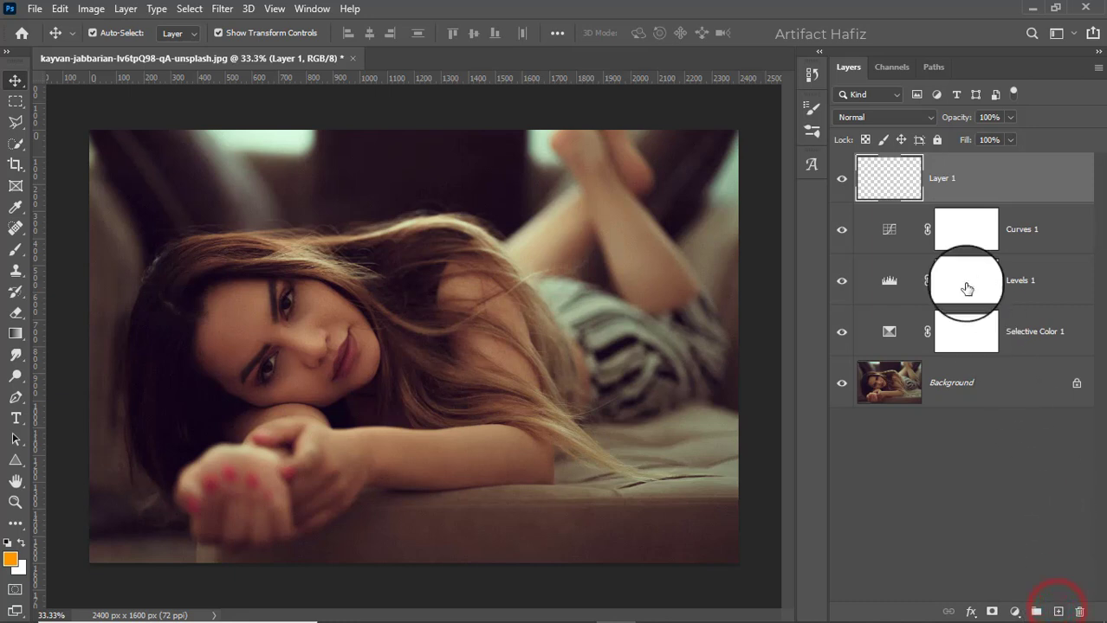
click(15, 250)
click(9, 559)
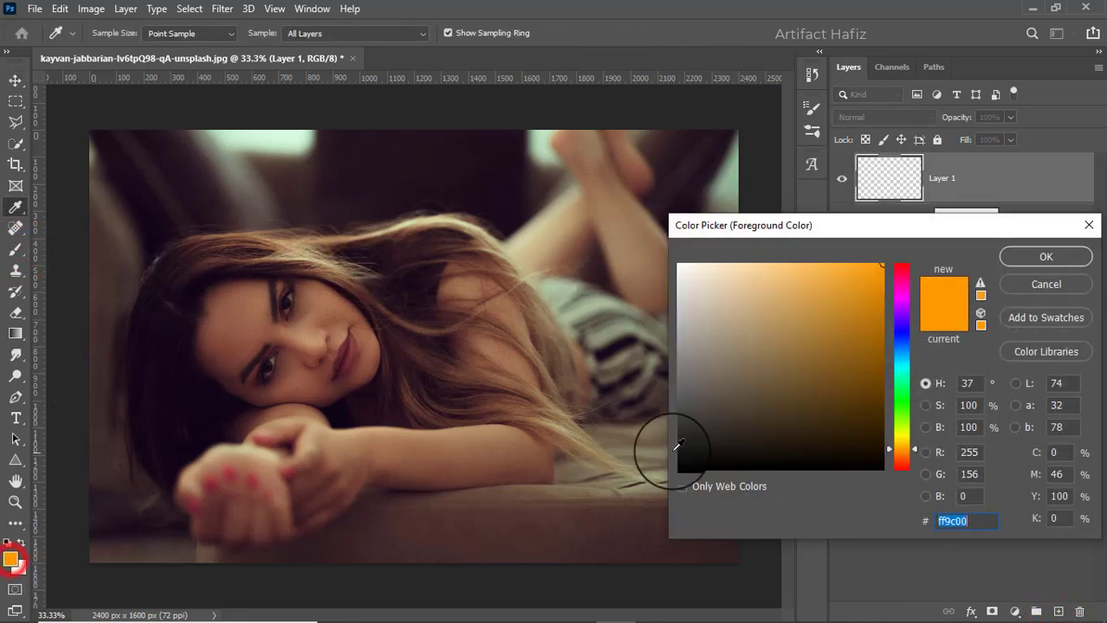
click(900, 454)
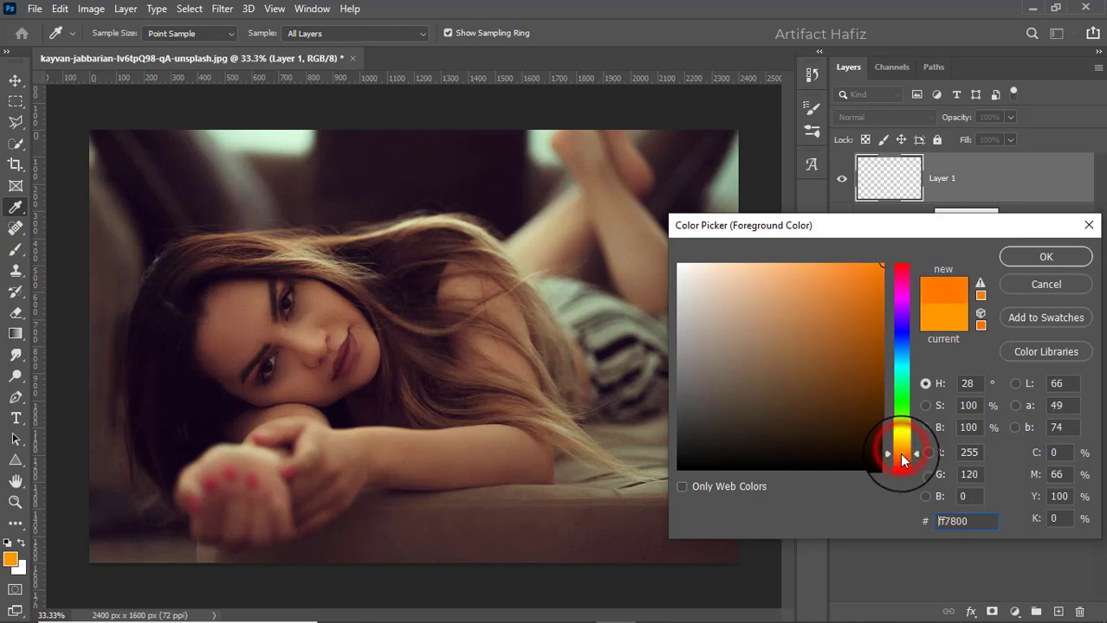
drag(801, 285, 786, 243)
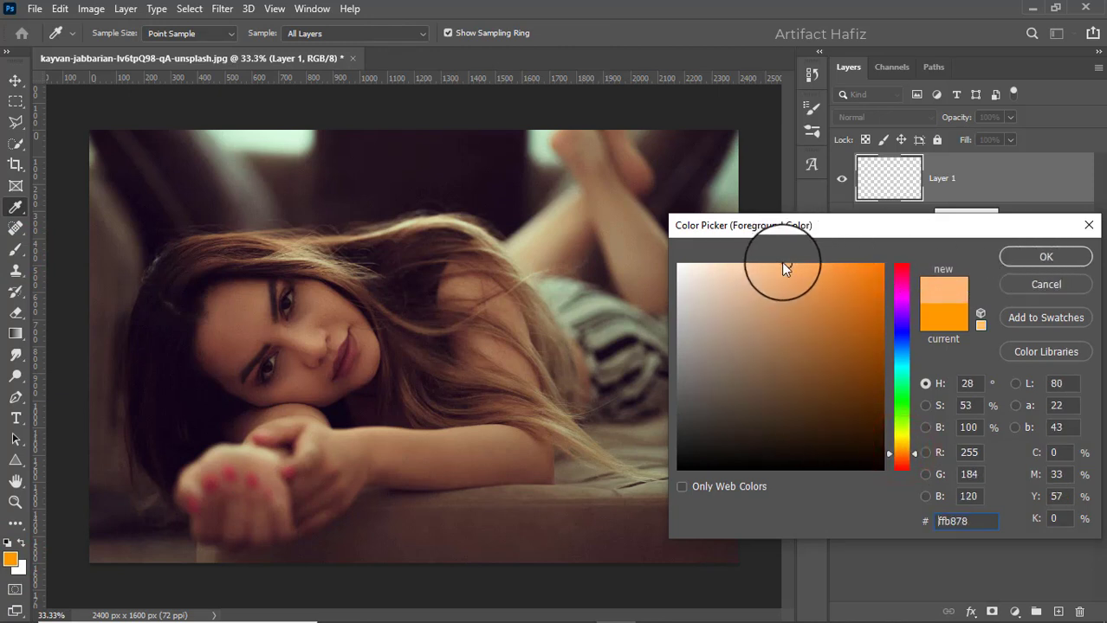
click(1024, 258)
Step: Paint a single orange dab at the middle of the photo with a 900 px Soft Round brush at 100% opacity
key(b)
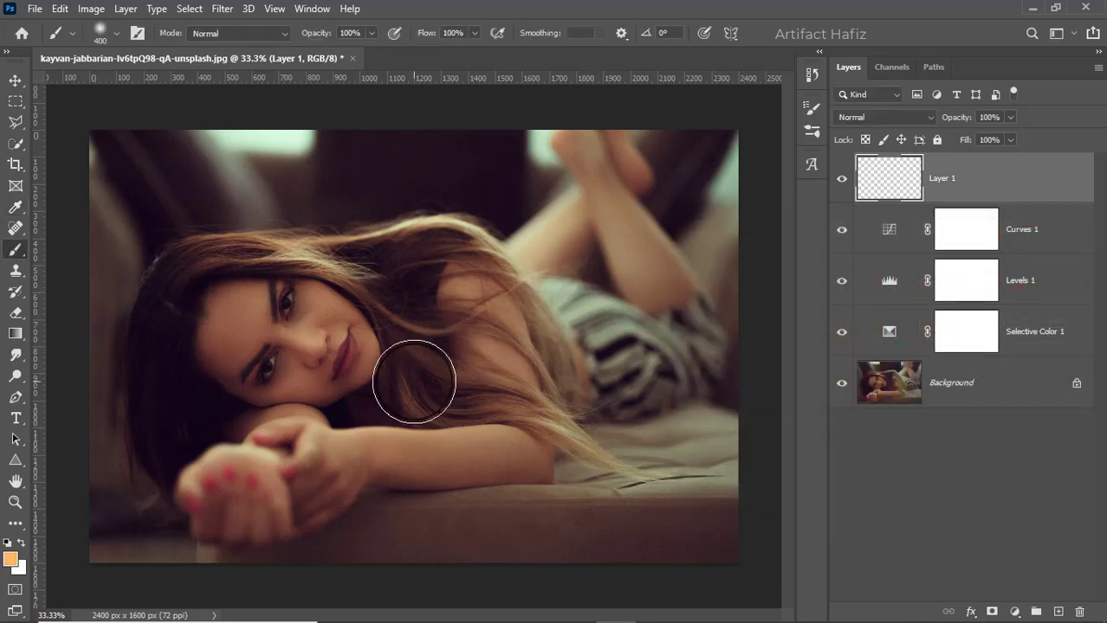
key(bracketright)
key(bracketright)
key(bracketright)
key(bracketright)
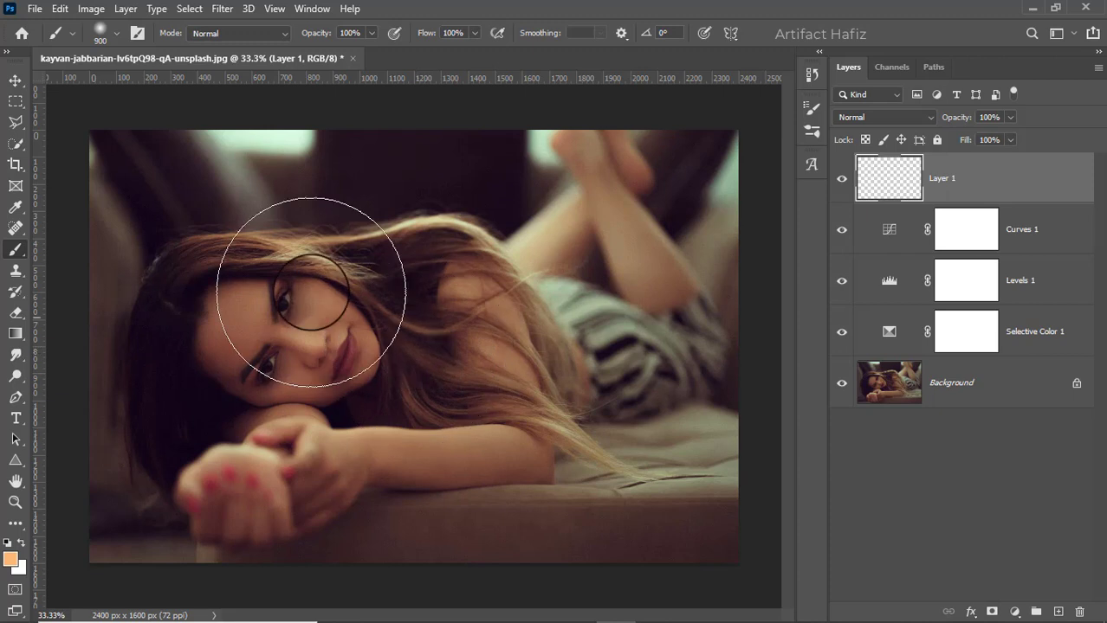
click(104, 35)
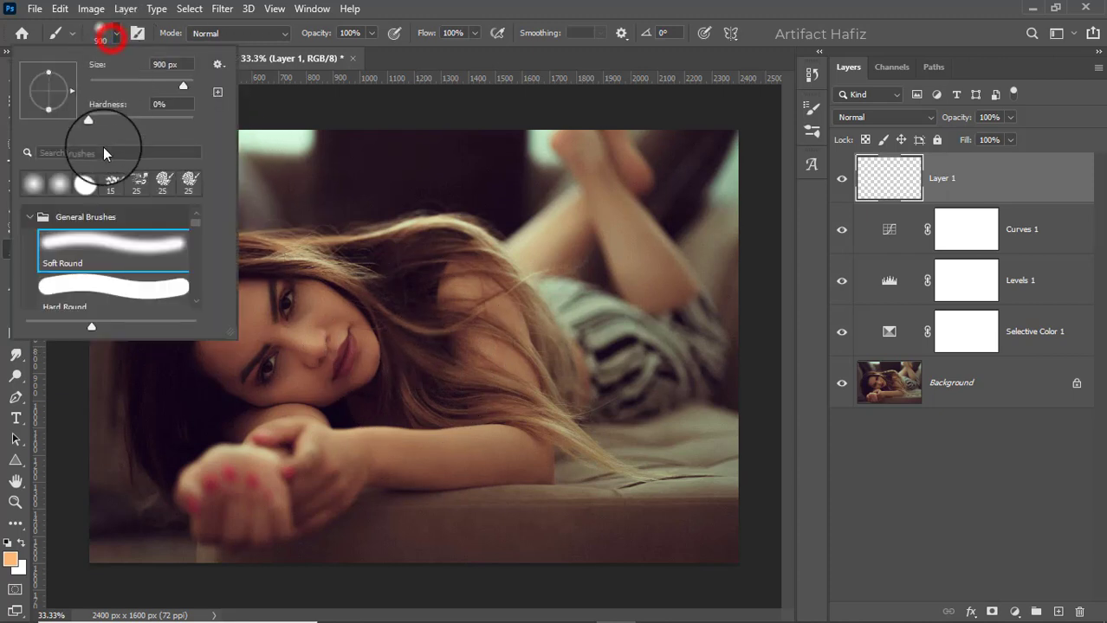
click(111, 248)
click(372, 33)
click(375, 51)
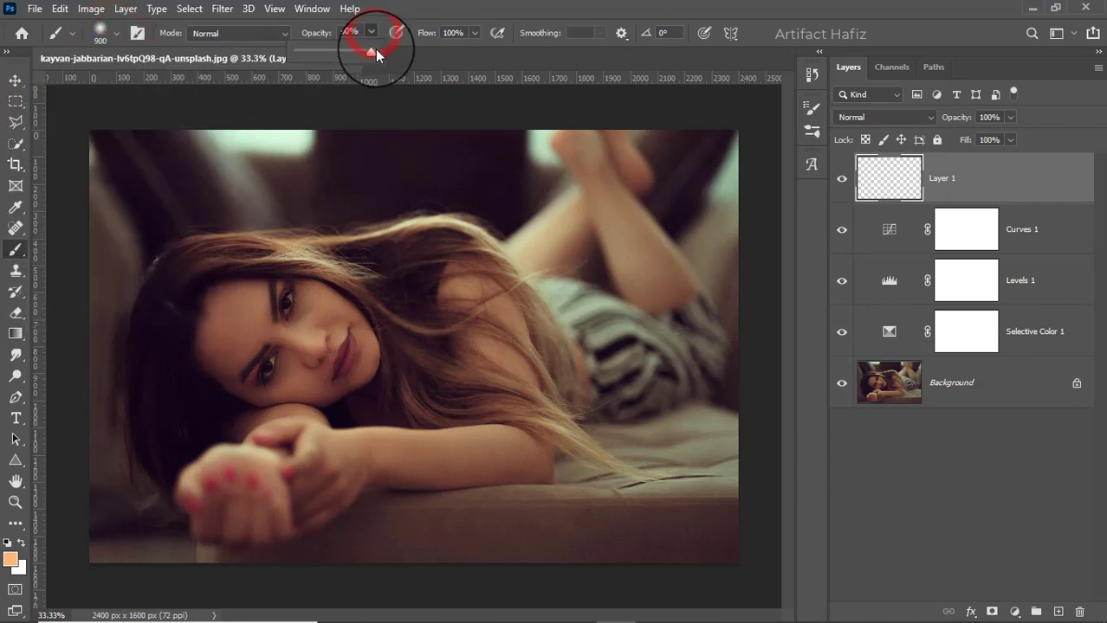
click(433, 337)
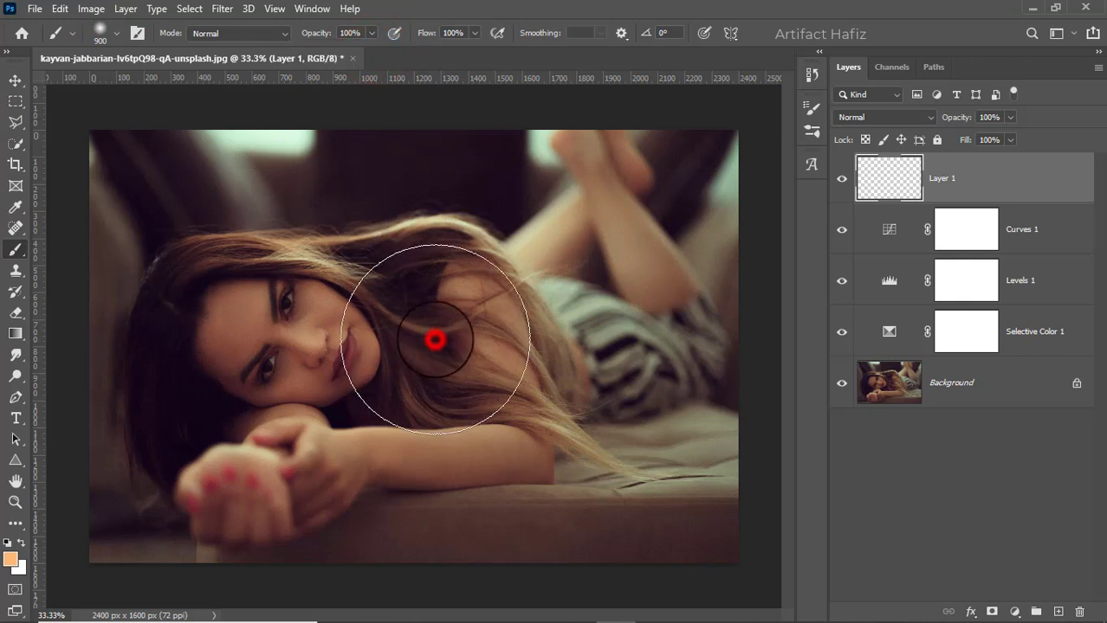
Step: Set the orange glow layer's blend mode to Screen and move the glow to the upper edge of the photo
click(15, 81)
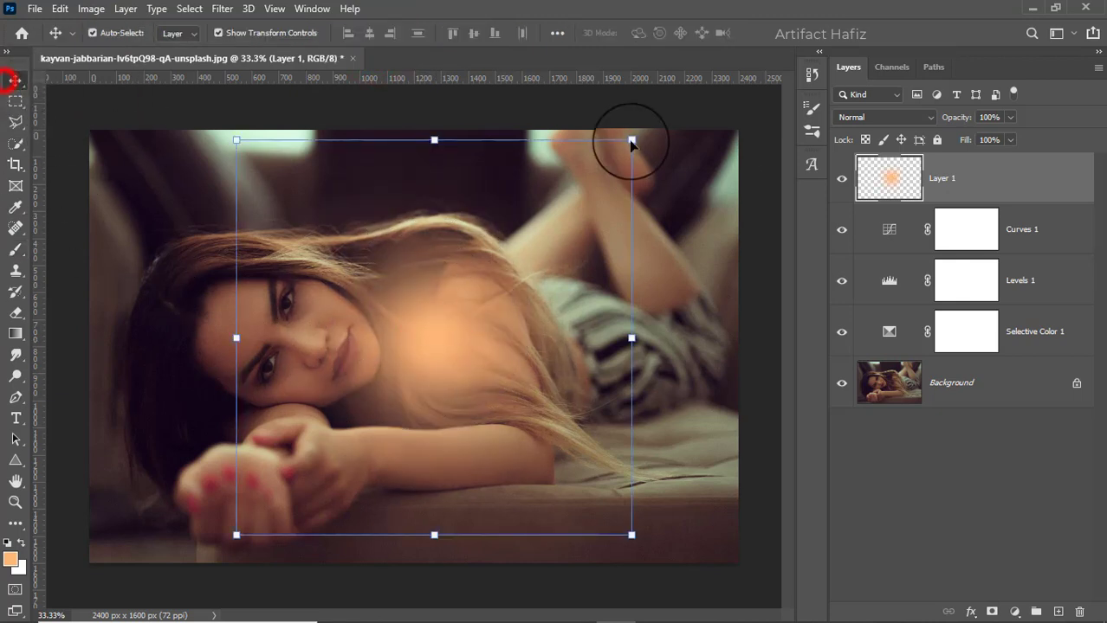
click(853, 117)
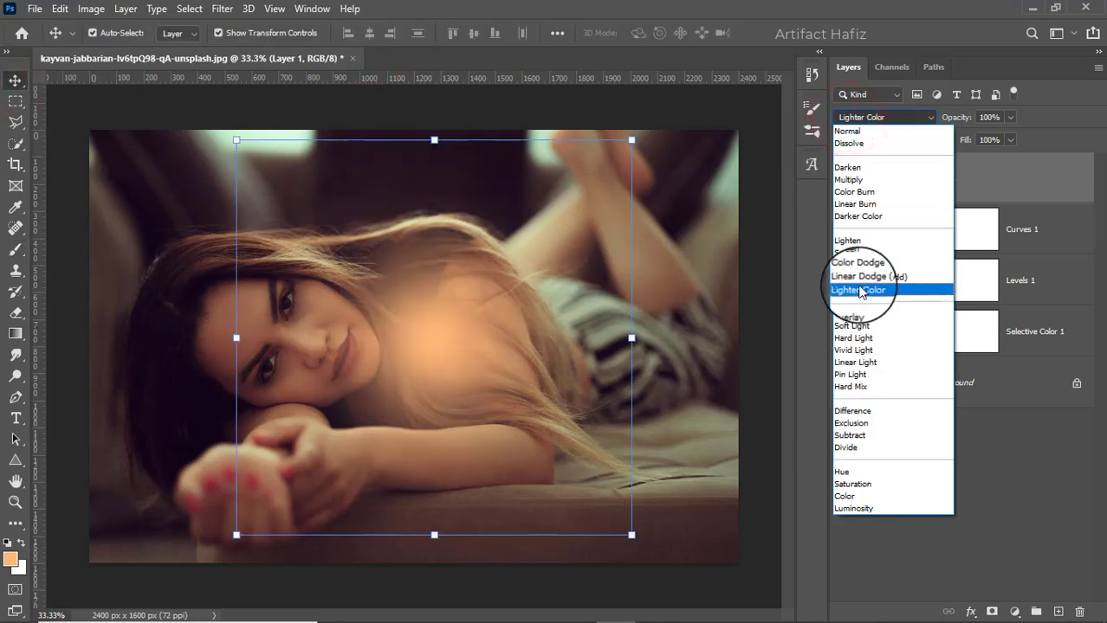
click(844, 252)
mouse_move(428, 339)
mouse_down()
mouse_move(420, 141)
mouse_move(417, 173)
mouse_up()
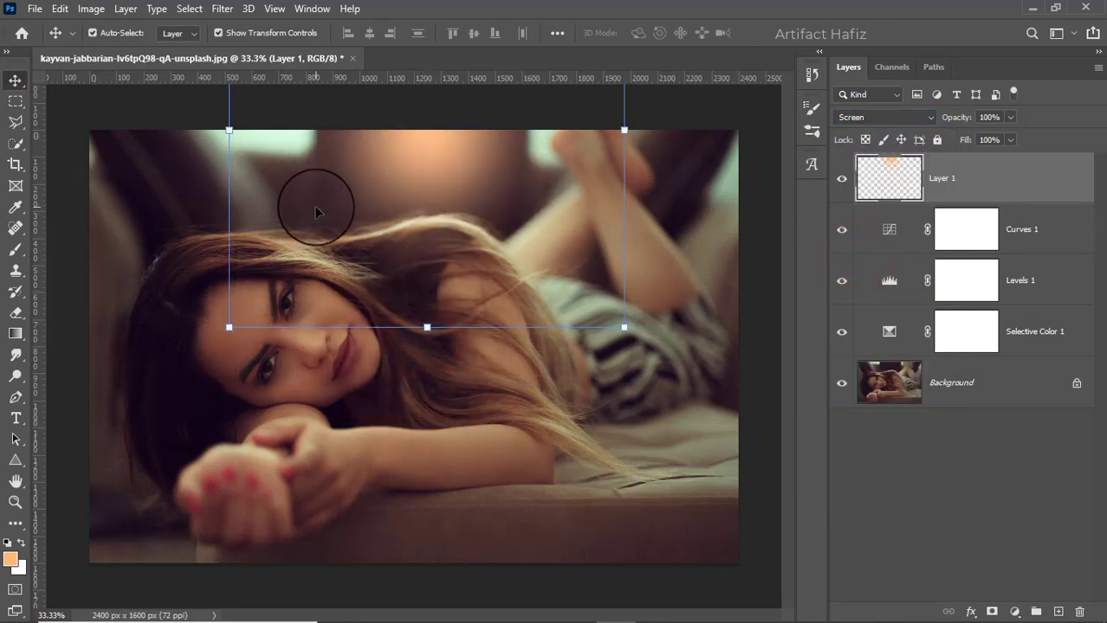
Step: Scale the glow layer up to about 234% and place it over the upper-left part of the photo
key(ctrl+minus)
key(ctrl+minus)
drag(312, 220, 69, 235)
mouse_move(292, 266)
mouse_down()
mouse_move(257, 255)
mouse_move(293, 256)
mouse_up()
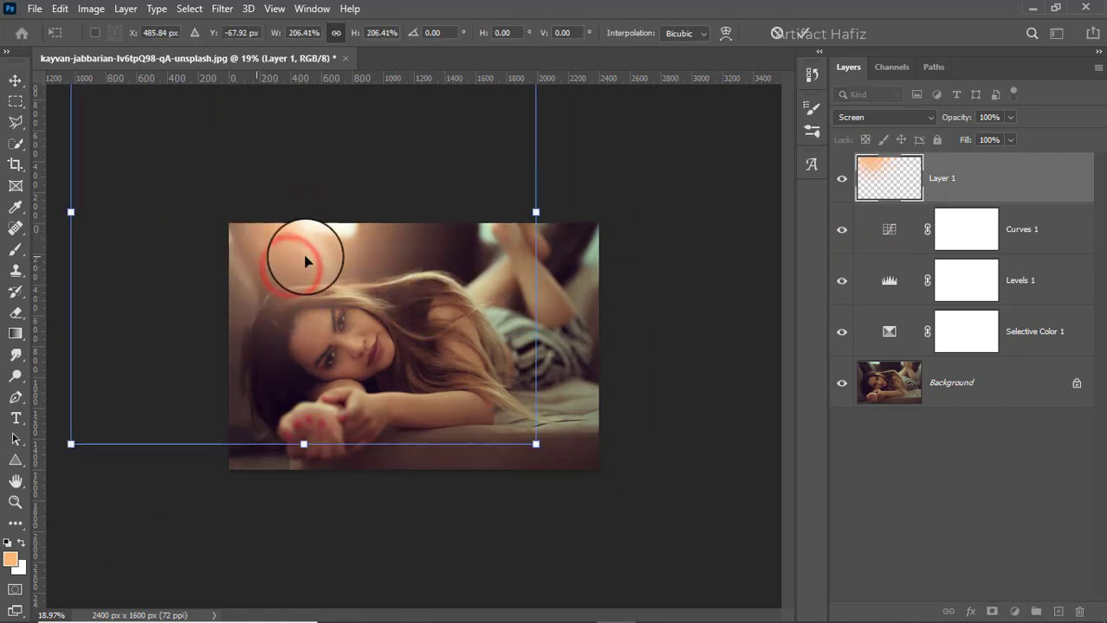
drag(536, 213, 597, 203)
scroll(447, 272, up, 4)
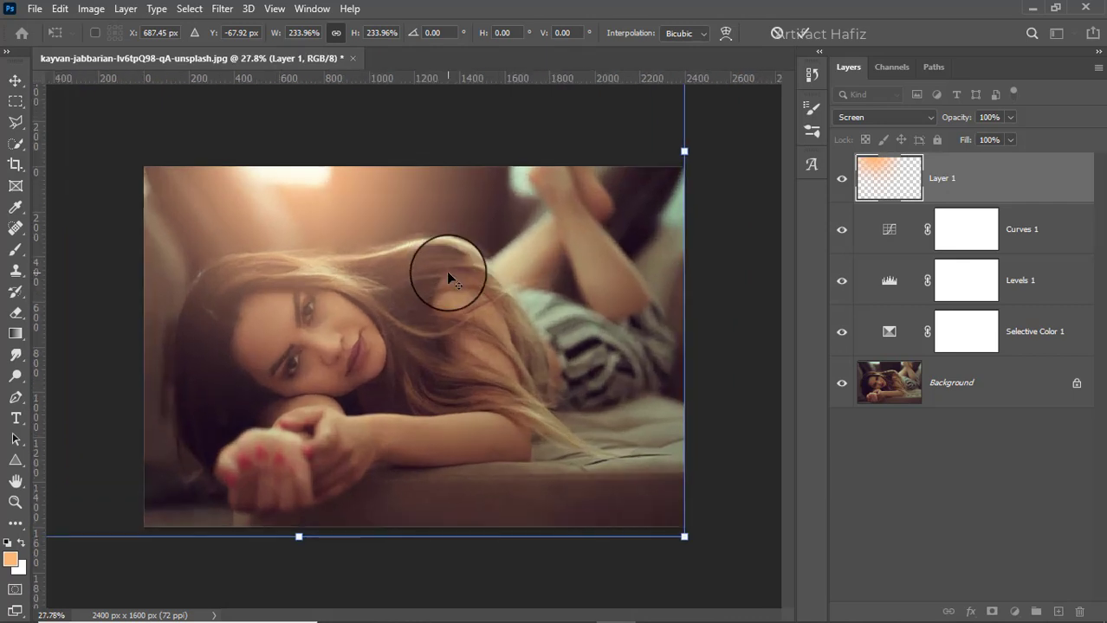
click(805, 34)
Step: Compare the photo with and without the glow, and add a white layer mask to the glow layer
scroll(445, 336, up, 2)
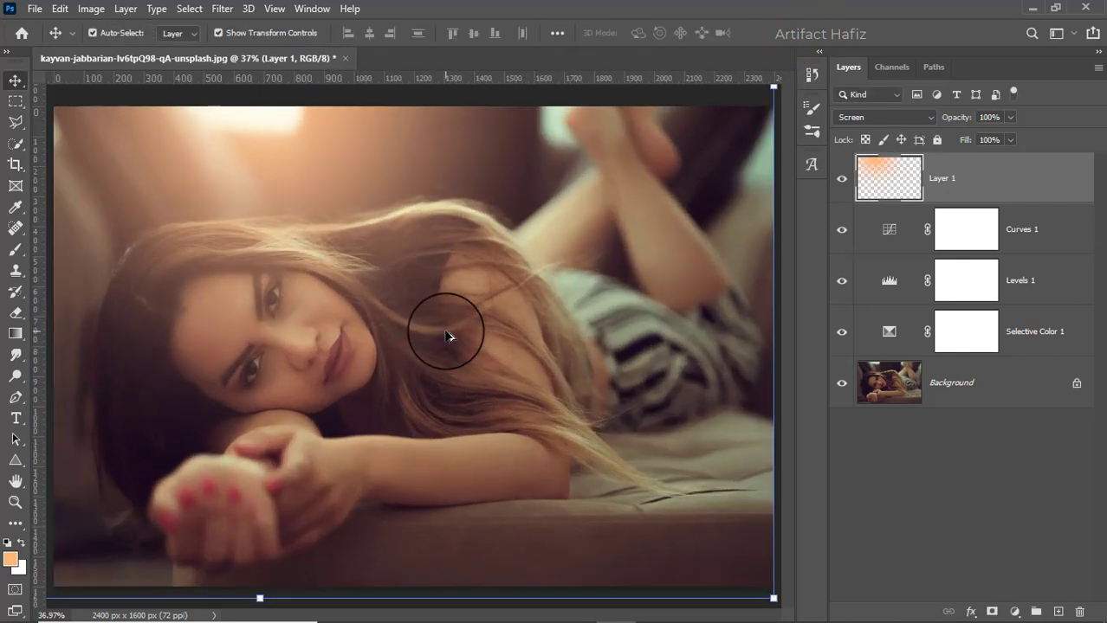
scroll(445, 325, down, 1)
click(844, 185)
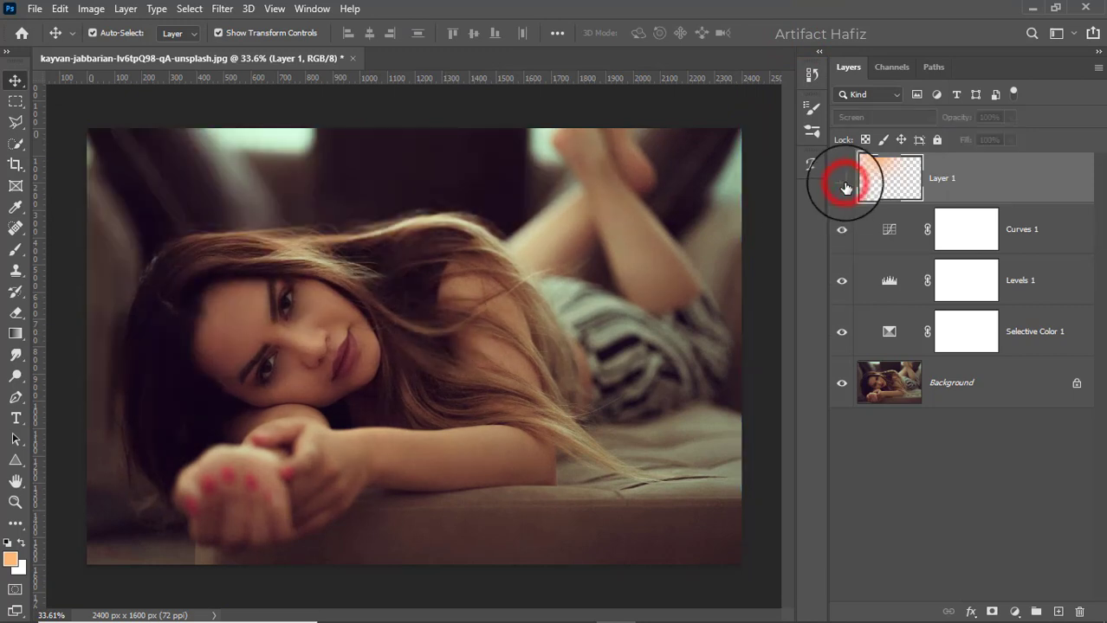
click(844, 184)
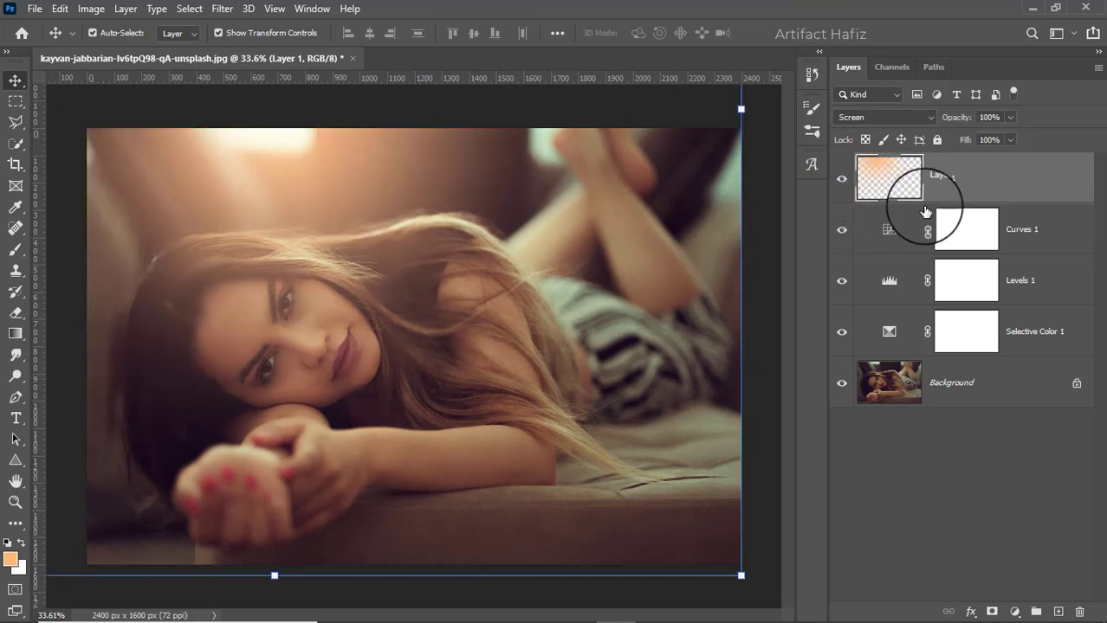
click(991, 612)
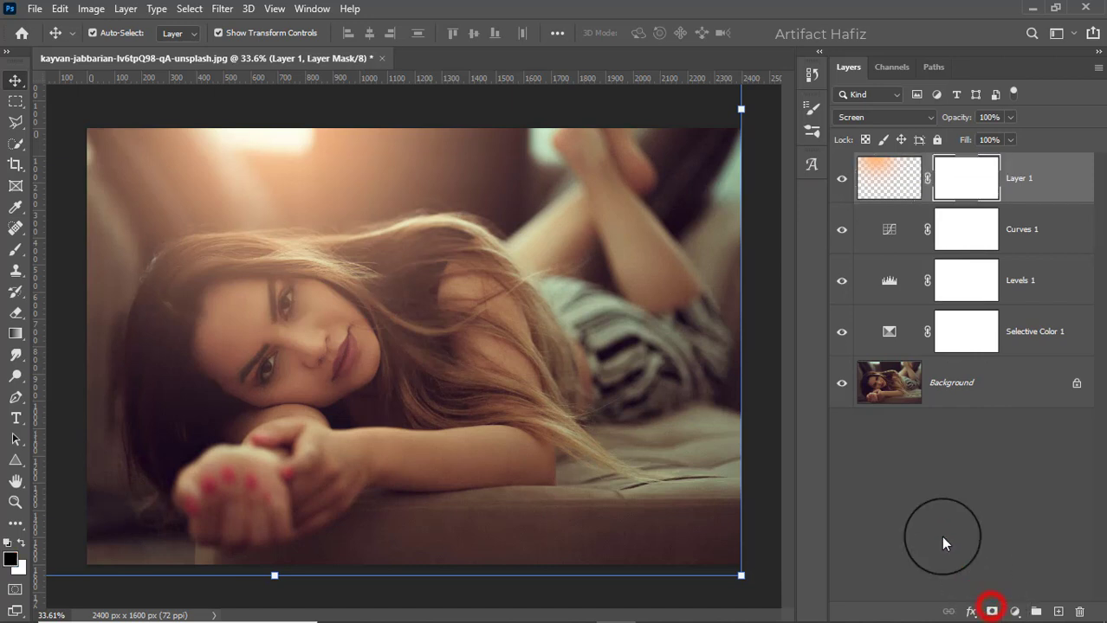
Step: Paint black on the glow layer's mask over the woman's face, arms and body with the 900 px soft brush at 16% opacity
click(16, 250)
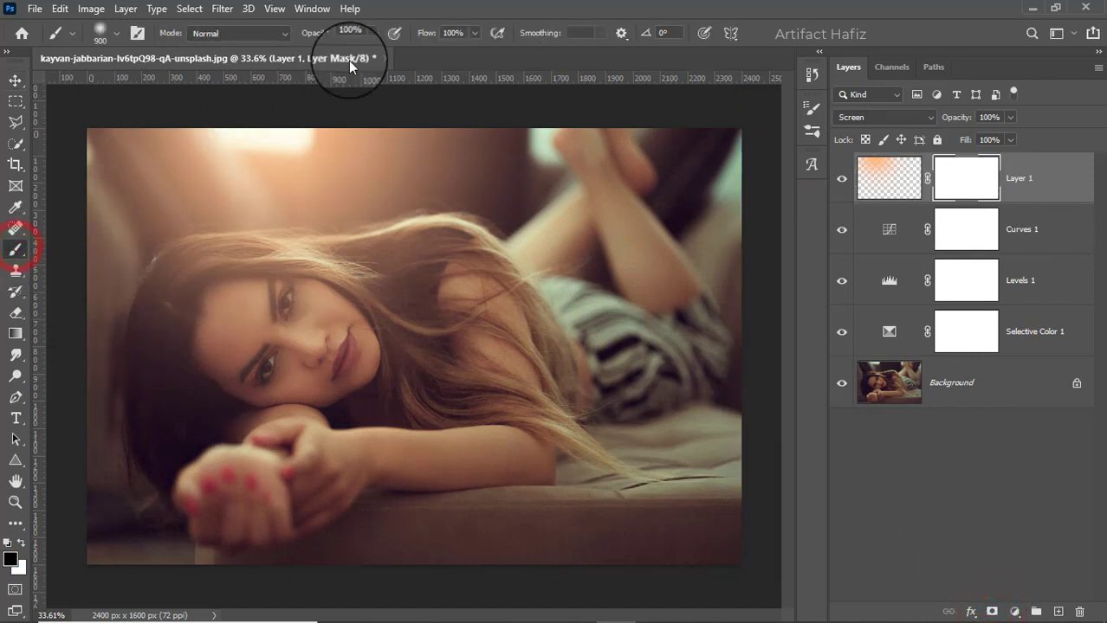
click(369, 33)
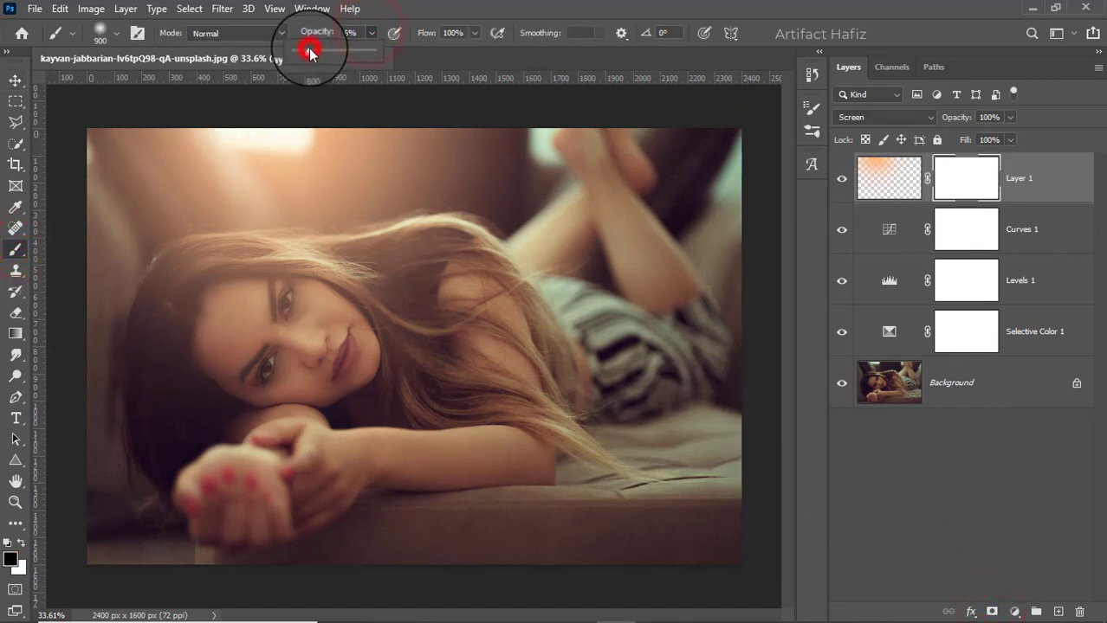
click(20, 542)
click(20, 542)
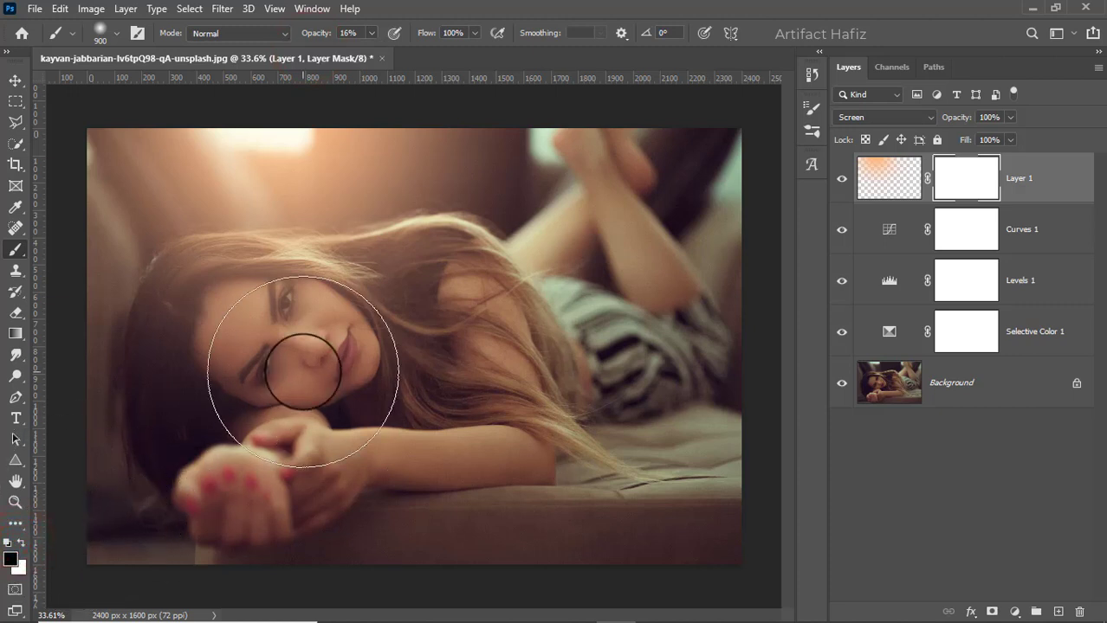
drag(266, 362, 383, 359)
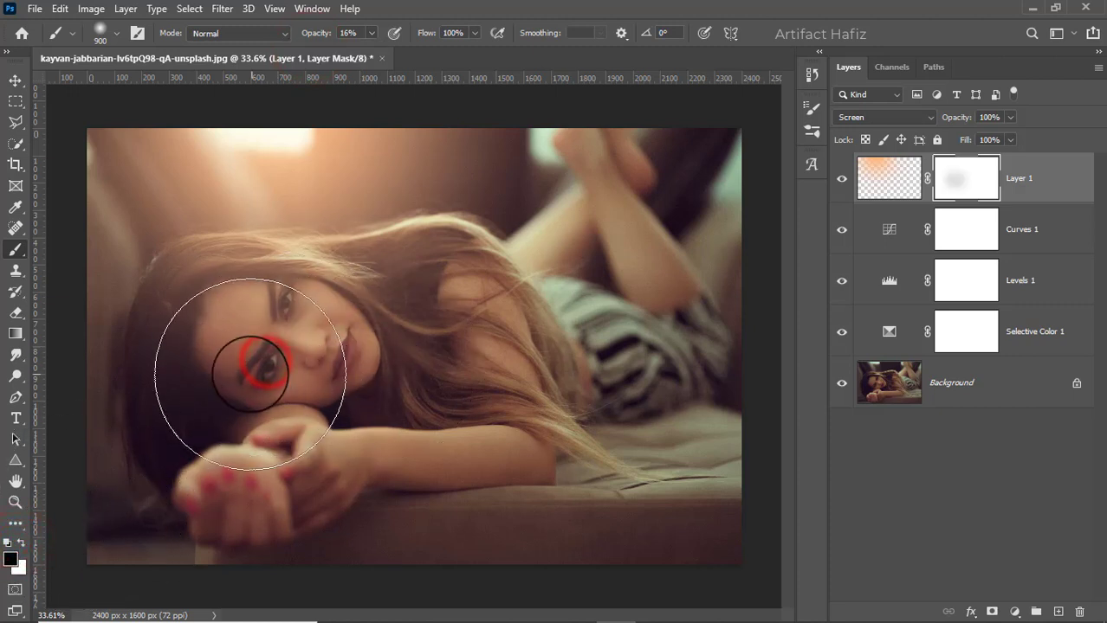
mouse_move(250, 374)
mouse_down()
mouse_move(395, 358)
mouse_move(545, 395)
mouse_up()
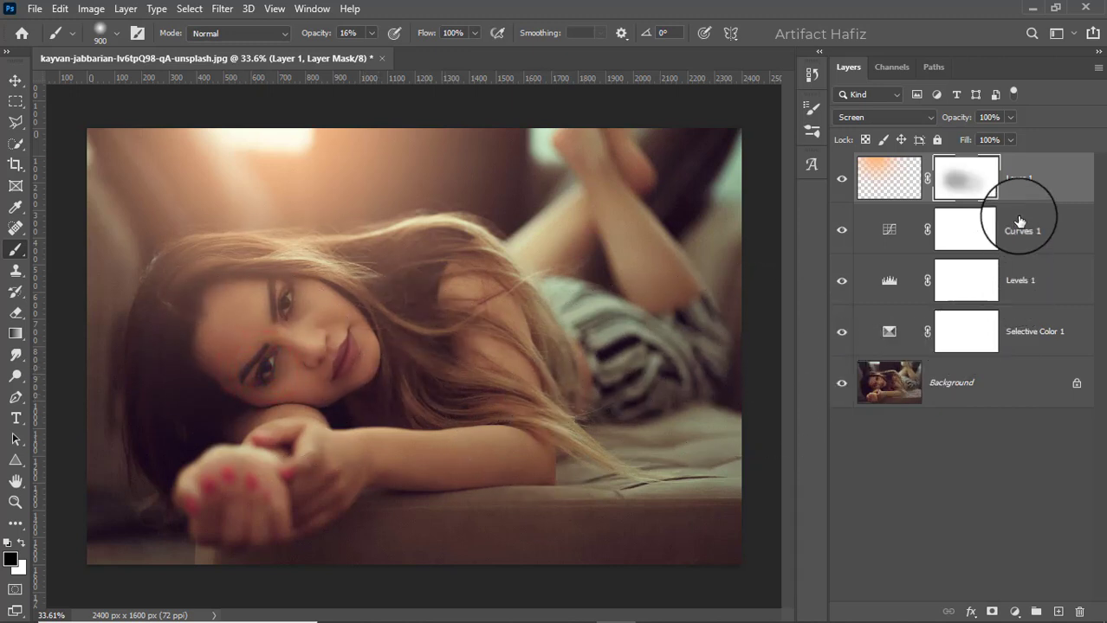
Step: Stamp all visible layers into a new top layer and convert it to a smart object
key(ctrl+alt+shift+e)
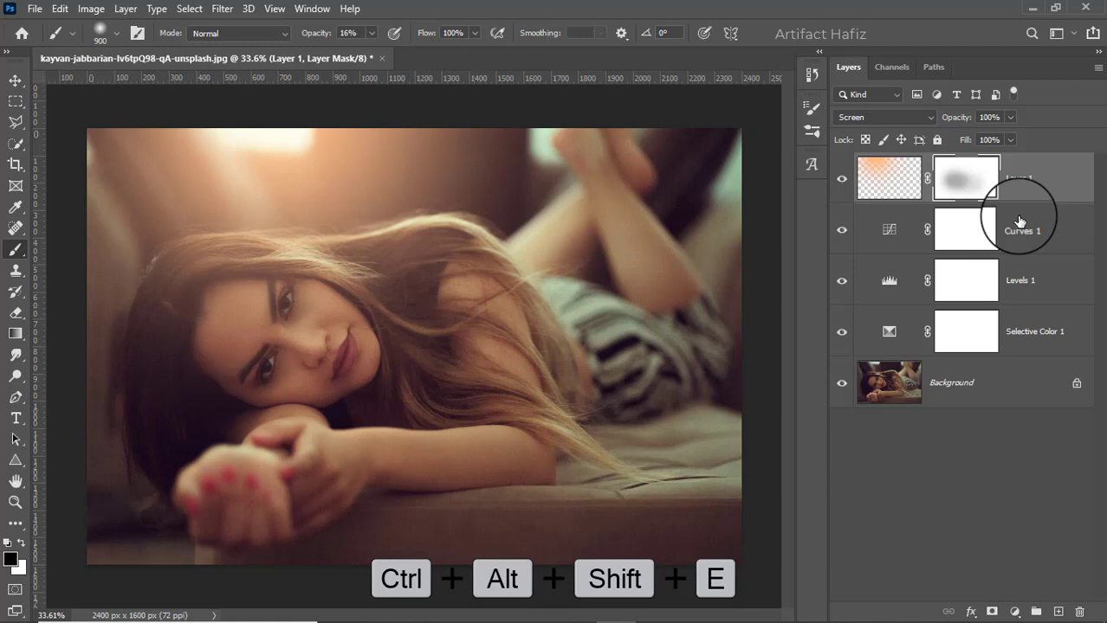
click(223, 9)
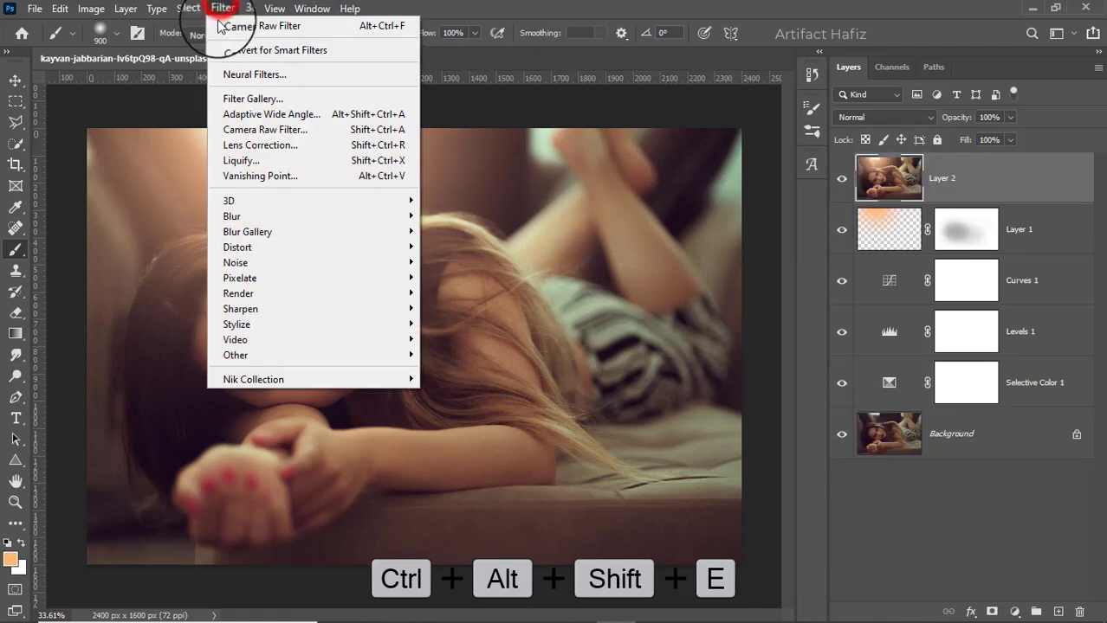
click(221, 49)
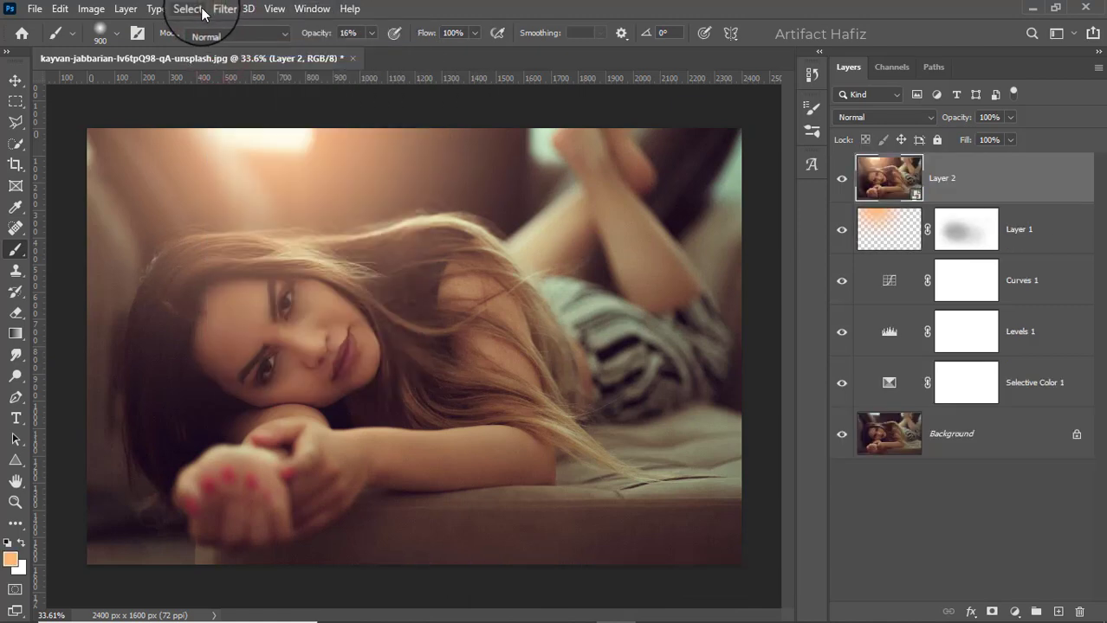
Step: In the Camera Raw Filter, set Temperature -3, Tint -2, Exposure -0.15, Contrast +2, Highlights -26, Shadows +15, Whites +15 and Blacks +4
click(220, 9)
click(257, 130)
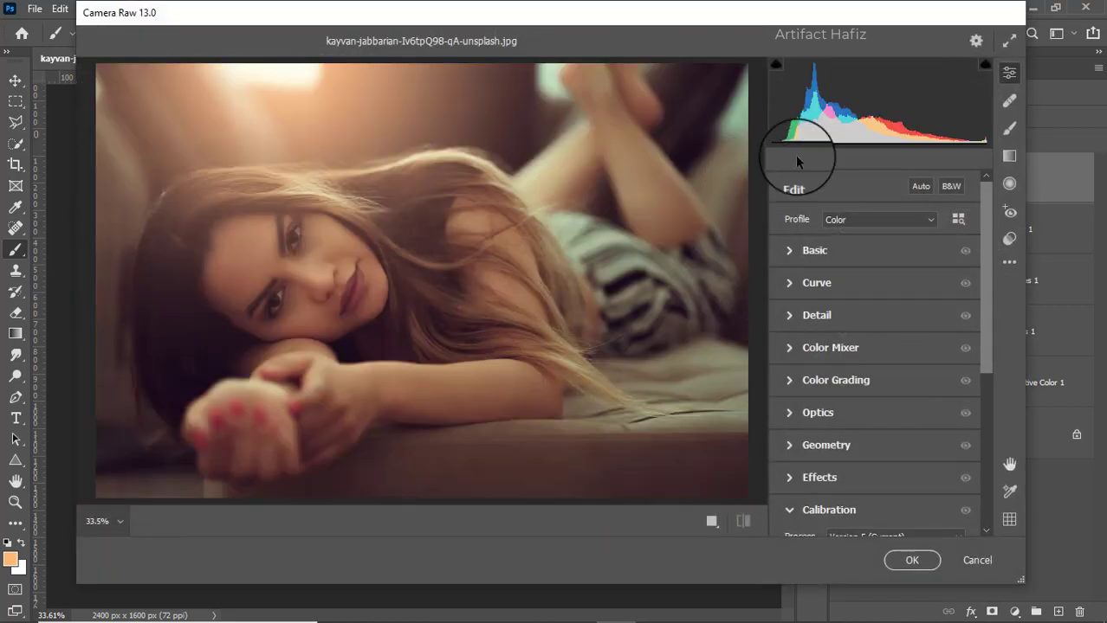
click(792, 252)
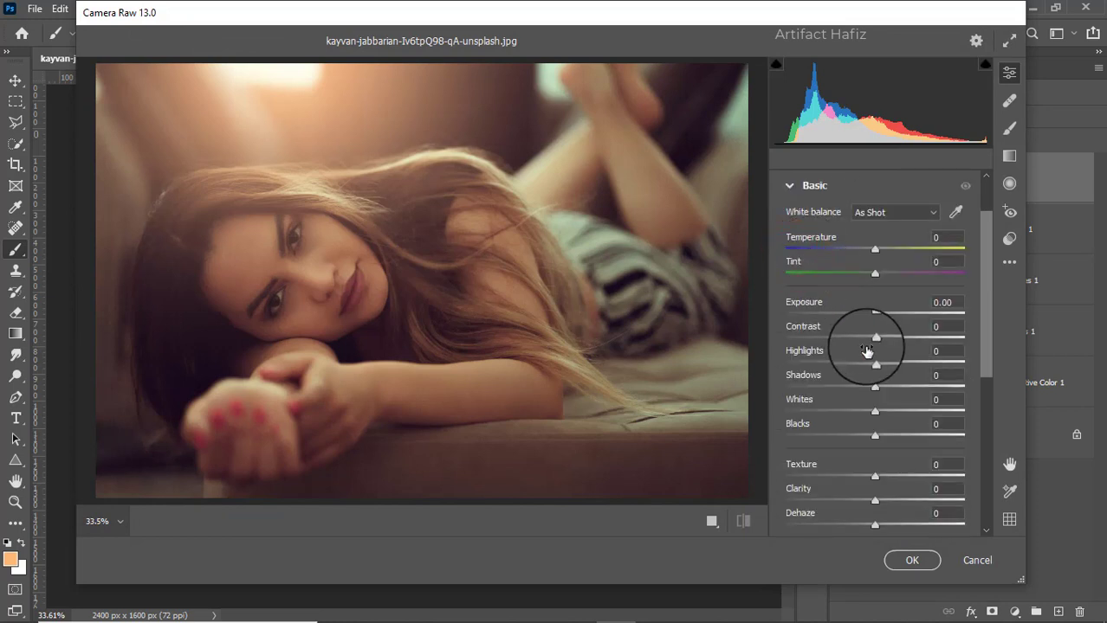
drag(875, 249, 877, 445)
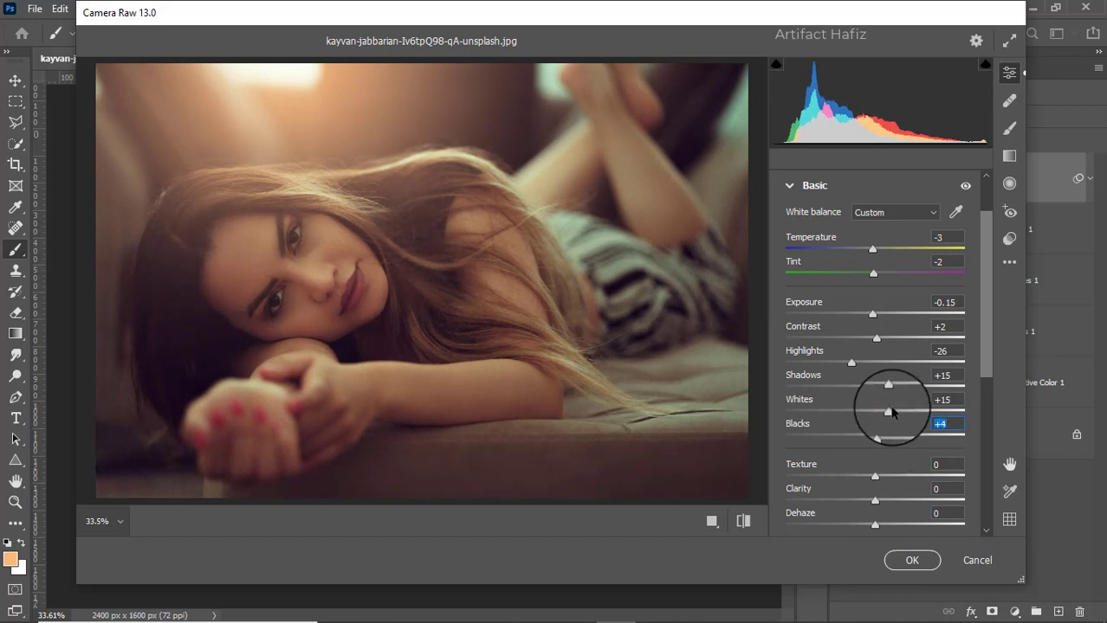
Step: Set Texture to -5 and Clarity to +31, and raise the blue curve's black point to output 5
scroll(878, 405, down, 2)
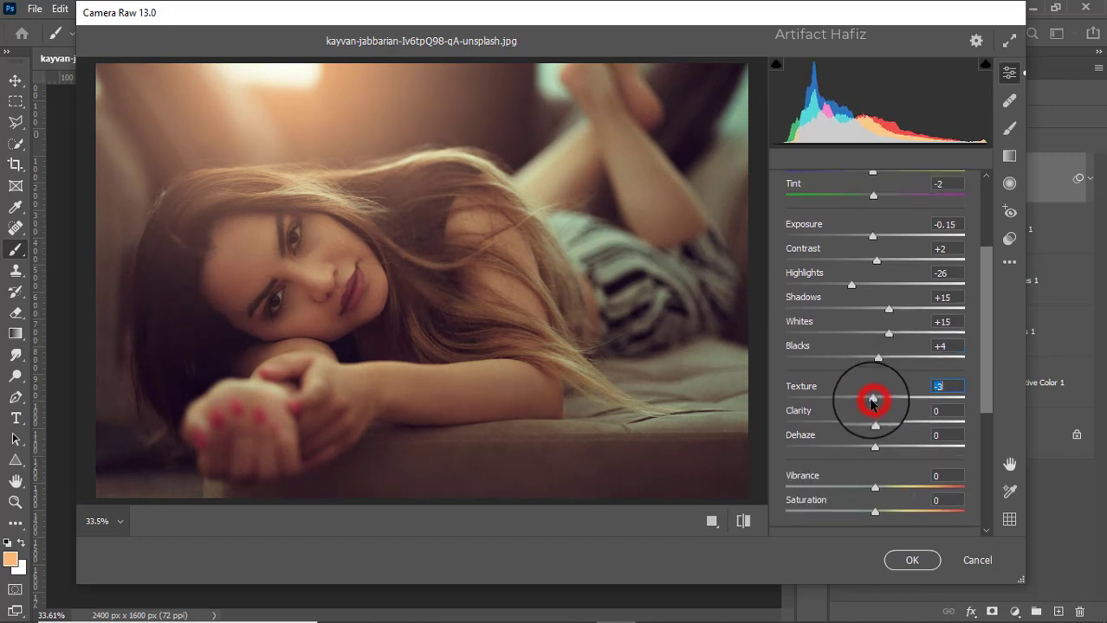
drag(871, 401, 900, 421)
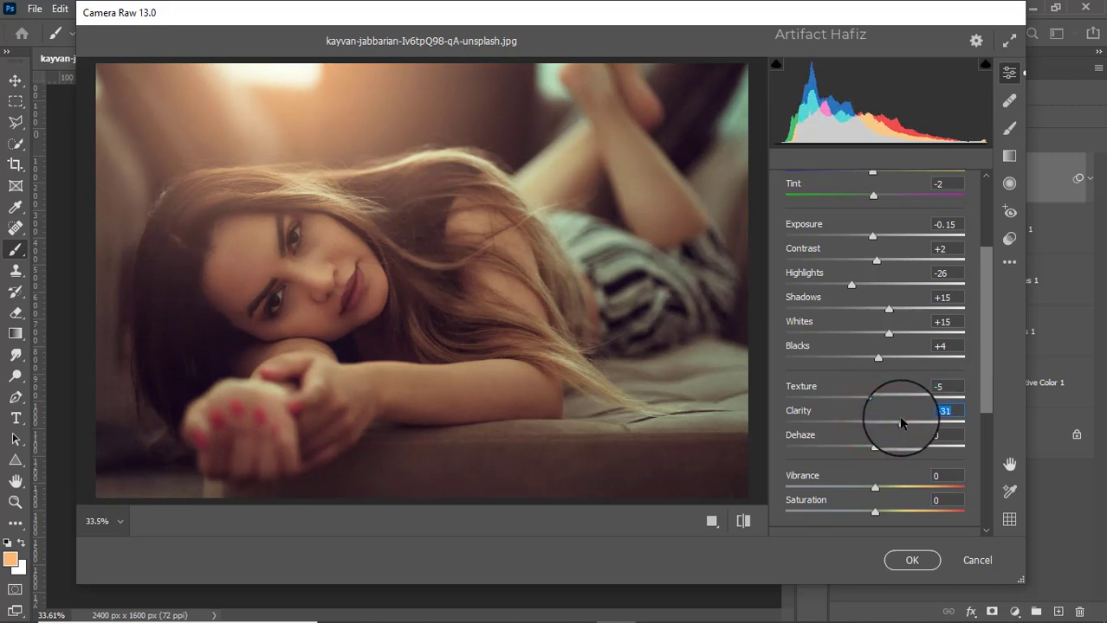
scroll(847, 408, down, 5)
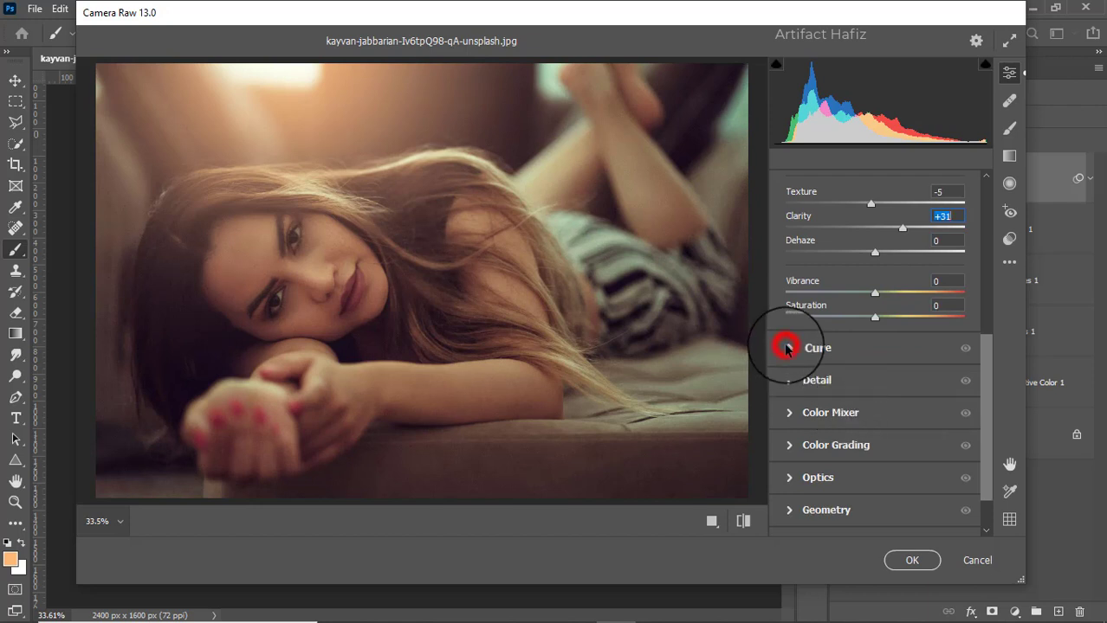
click(788, 347)
click(908, 237)
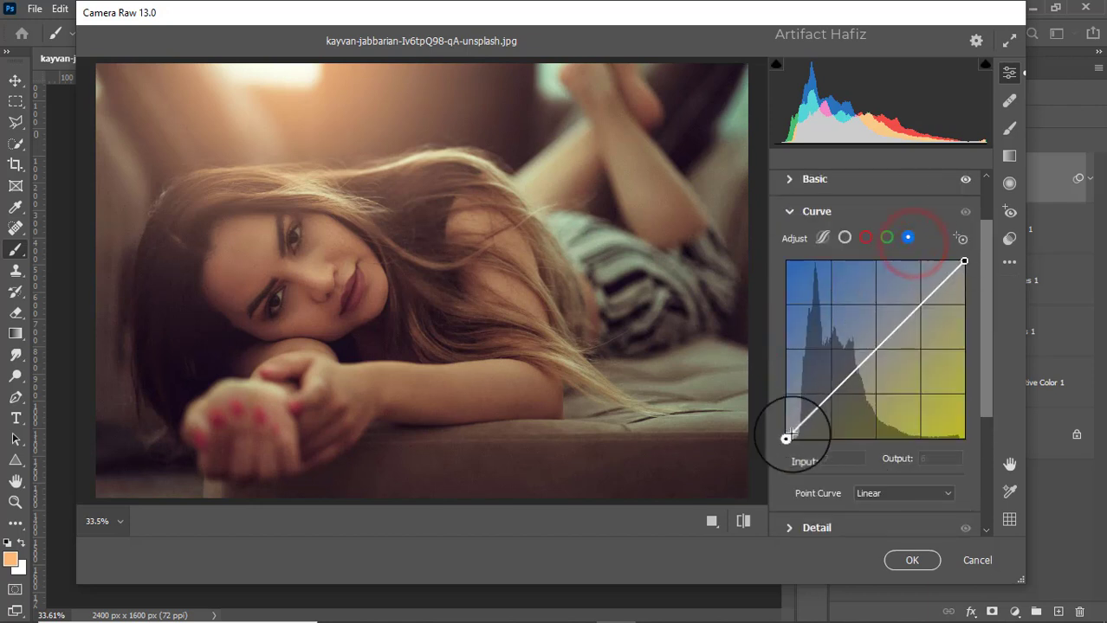
drag(785, 439, 757, 434)
Step: Set Sharpening to 5 and Noise Reduction to 7
scroll(911, 378, down, 5)
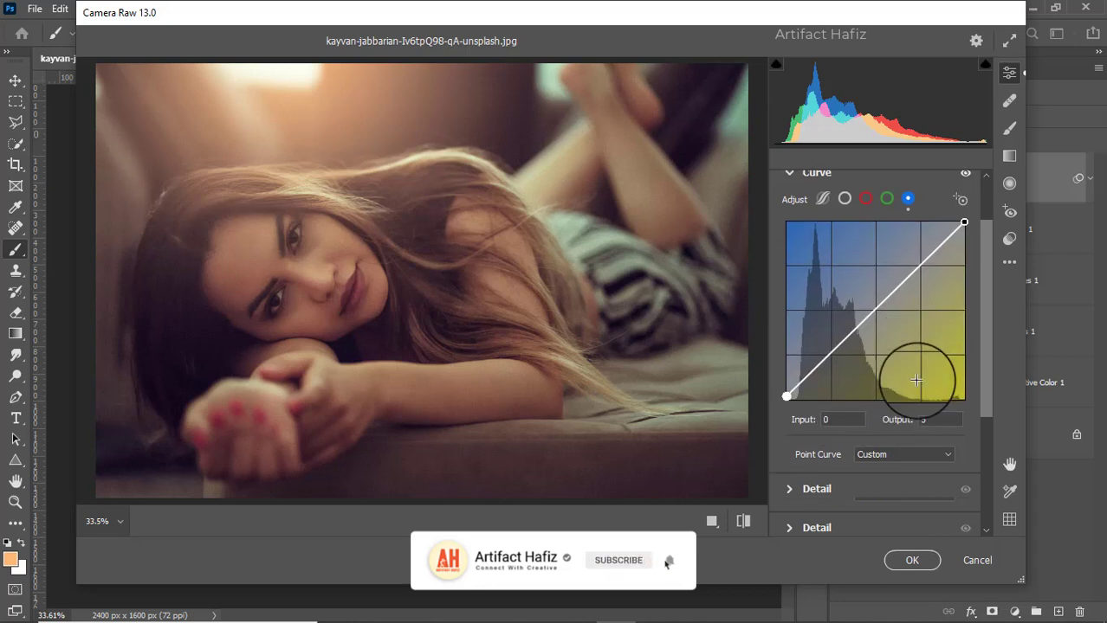
click(793, 336)
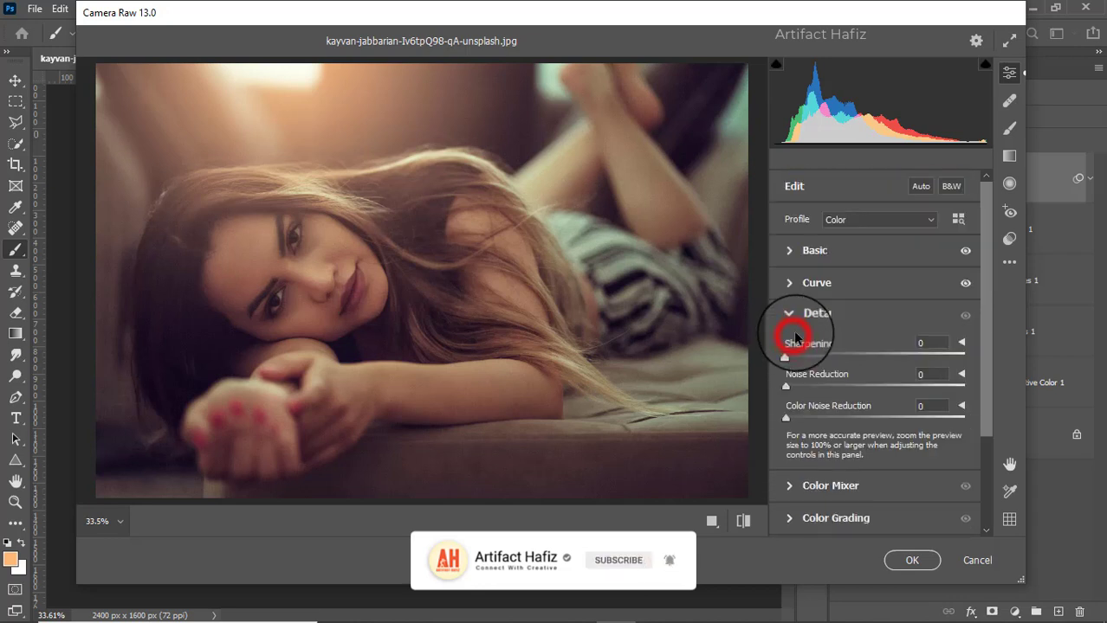
drag(785, 387, 791, 353)
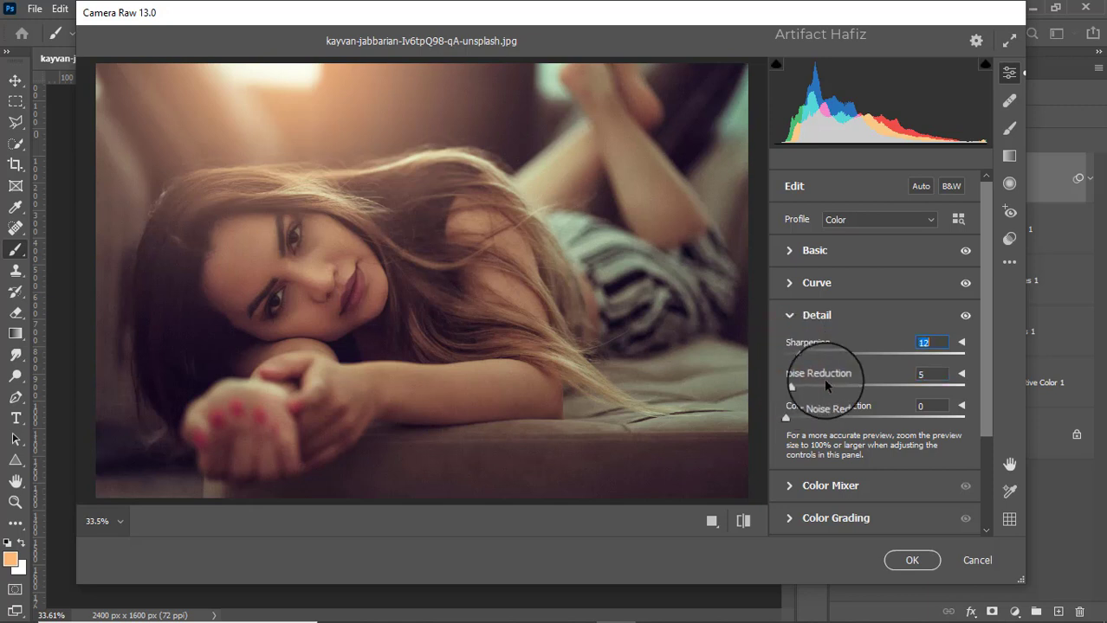
scroll(825, 386, down, 3)
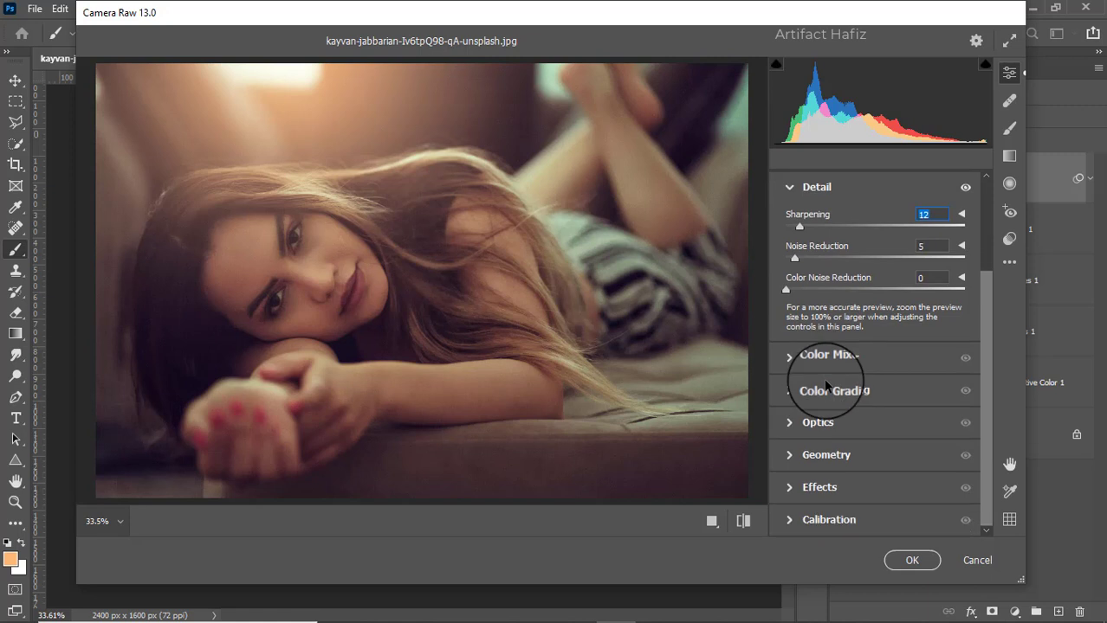
scroll(824, 378, up, 3)
drag(800, 354, 797, 357)
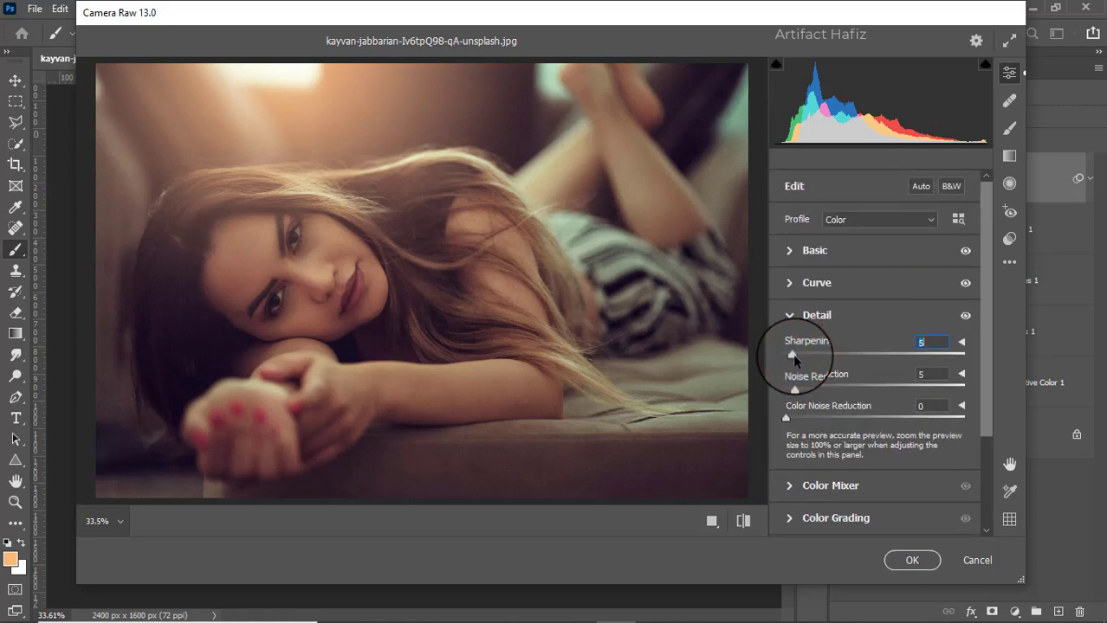
drag(794, 391, 801, 388)
Step: Set the Color Mixer saturation to Reds +12, Yellows -5, Greens -24, Aquas +3, Blues +5, Purples +4 and Magentas +5
scroll(837, 383, down, 3)
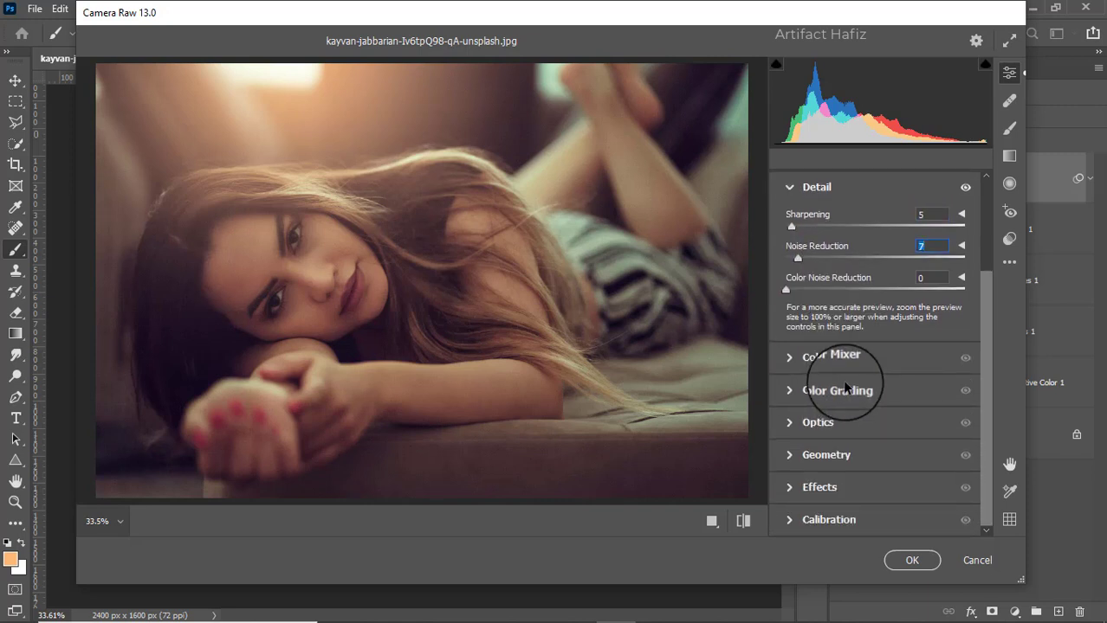
click(778, 357)
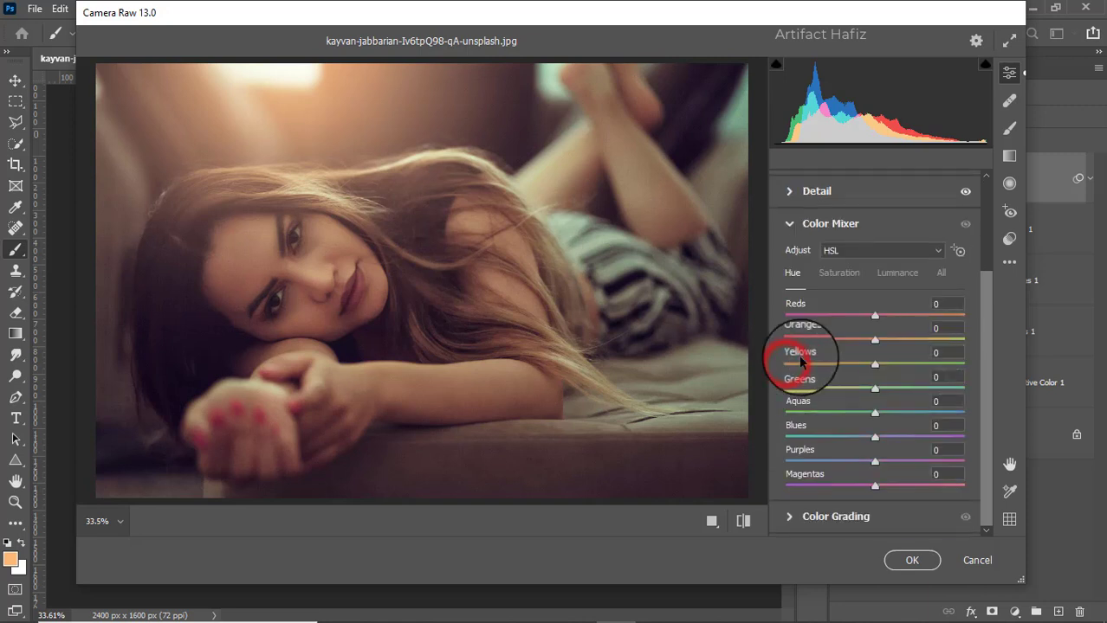
click(839, 272)
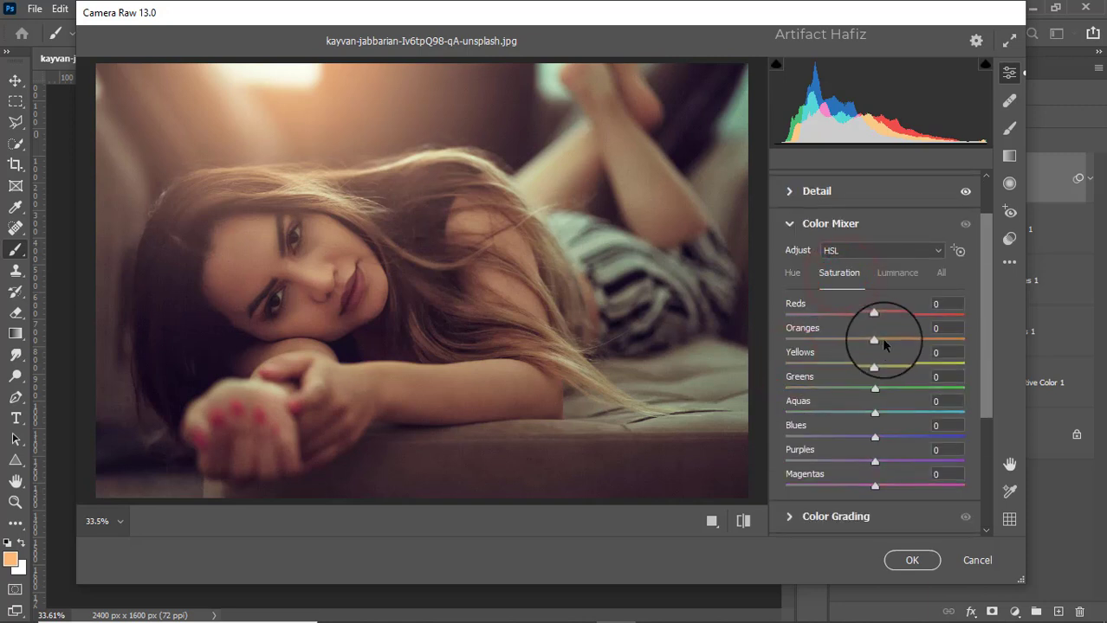
drag(875, 317, 881, 438)
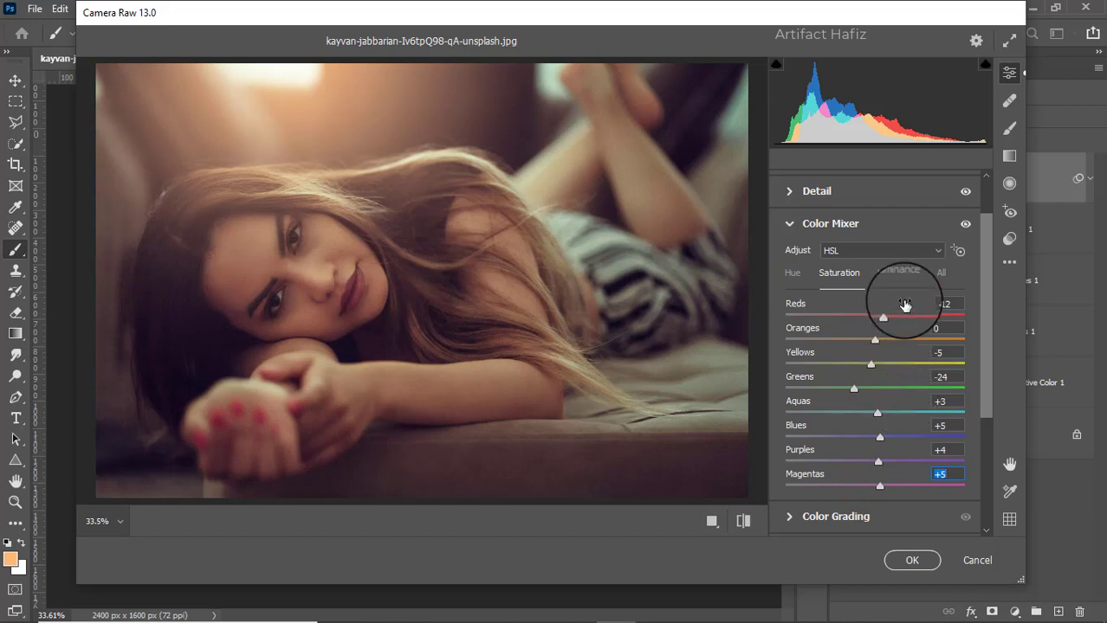
Step: Set the Color Mixer luminance of both Oranges and Reds to +5, and view the hue settings
click(901, 275)
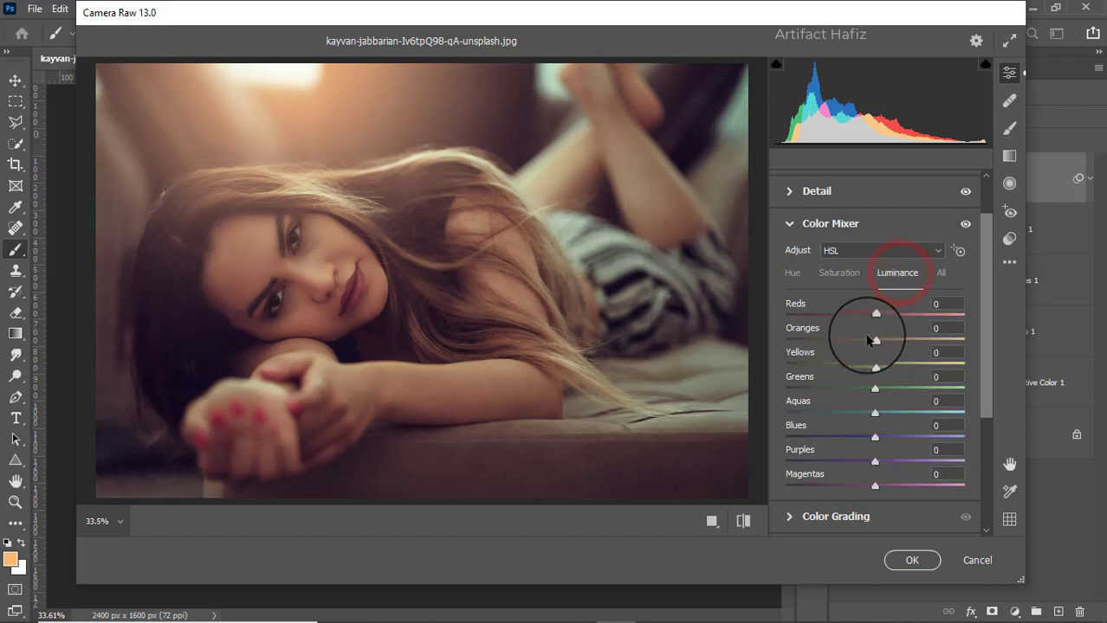
drag(874, 340, 880, 347)
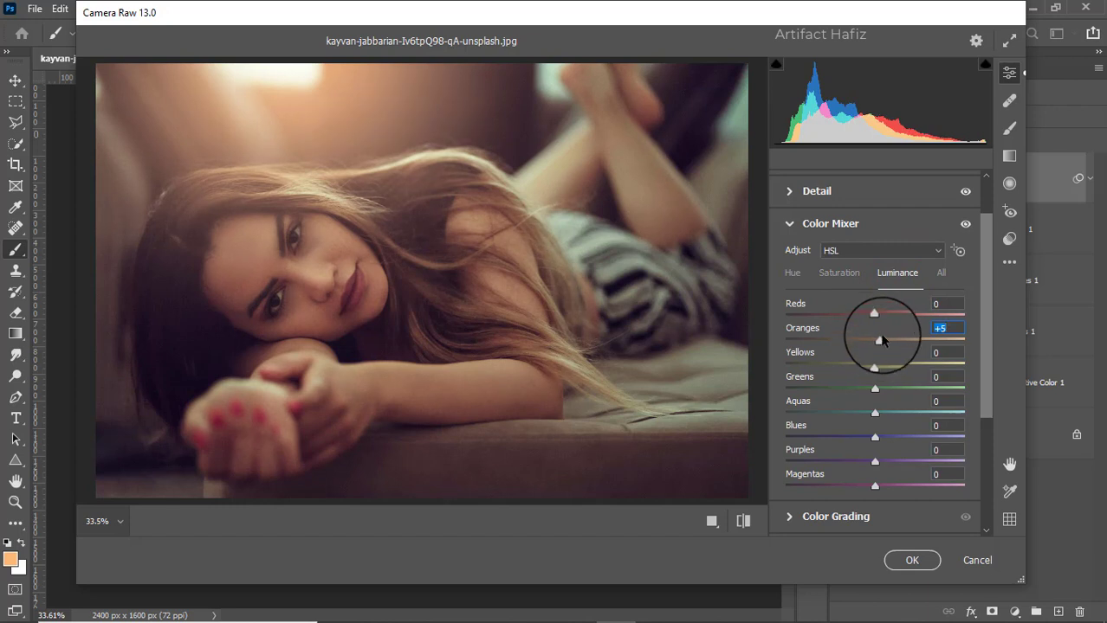
mouse_move(876, 318)
mouse_down()
mouse_move(898, 319)
mouse_move(878, 325)
mouse_up()
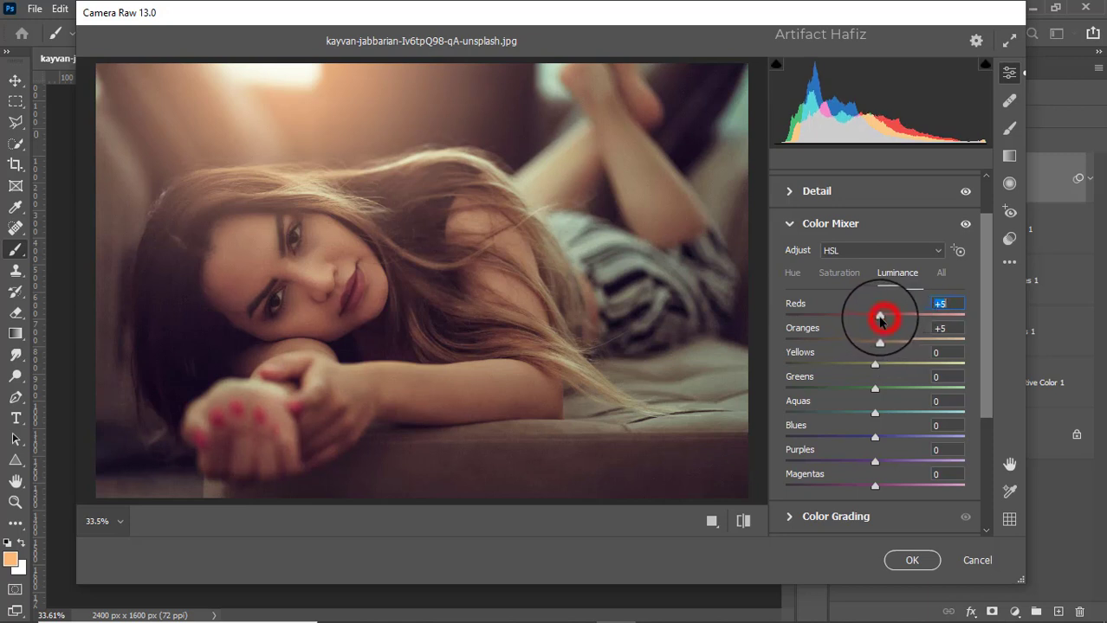
scroll(883, 337, down, 1)
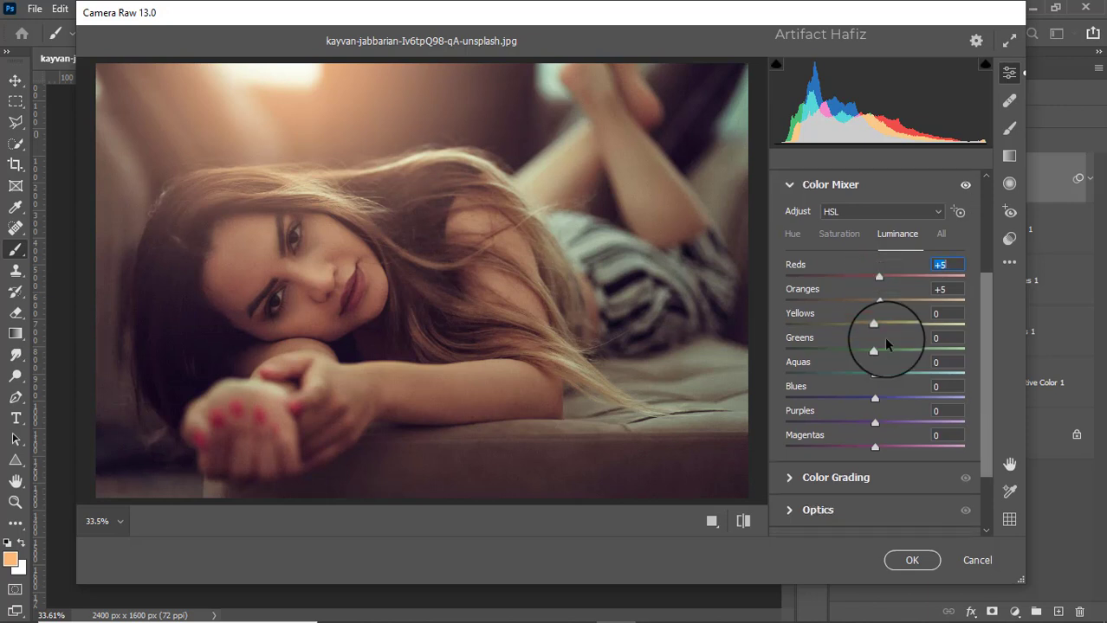
click(790, 241)
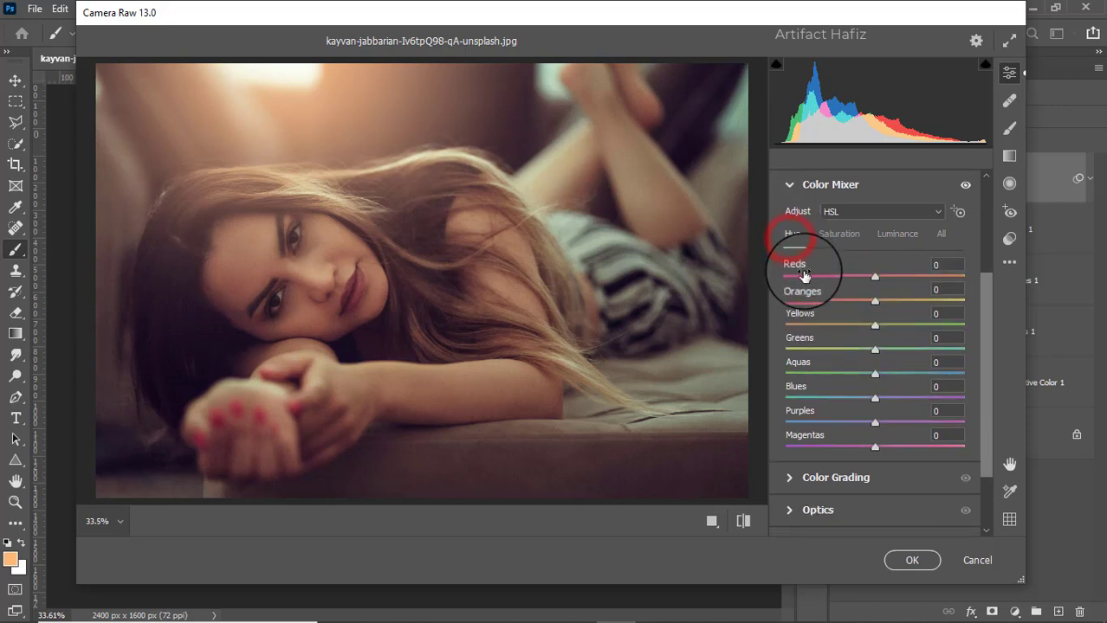
Step: Darken the photo's edges with a Vignetting value of -4
scroll(799, 478, down, 2)
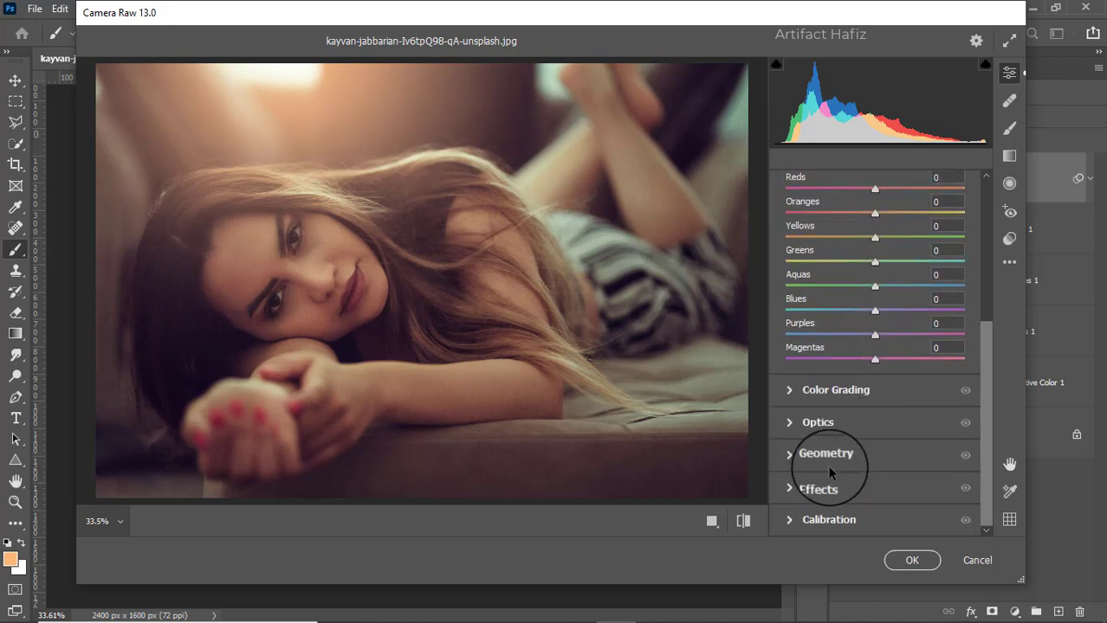
click(827, 485)
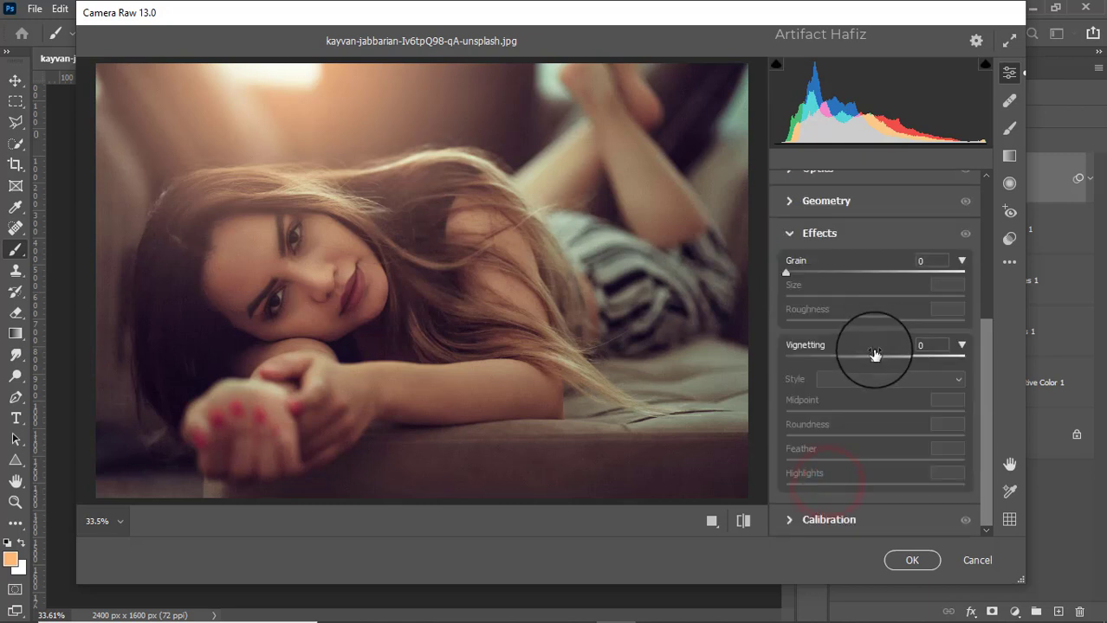
drag(875, 358, 871, 358)
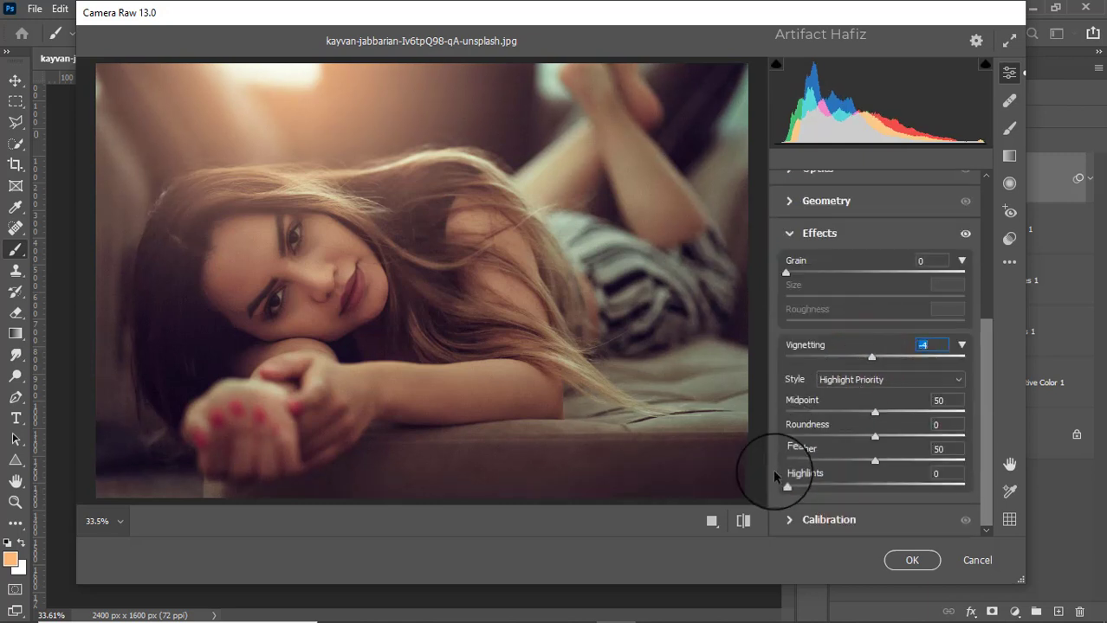
Step: Set the Calibration saturation of the Red, Green and Blue Primary to +3 each, and apply the Camera Raw Filter
click(788, 519)
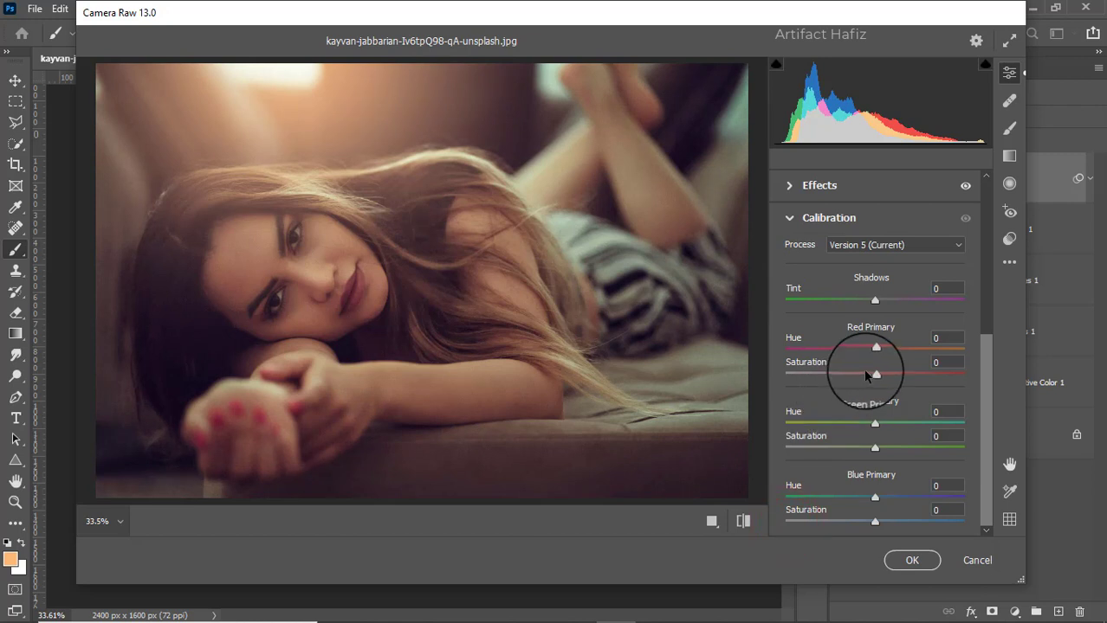
drag(874, 373, 877, 373)
drag(873, 449, 877, 448)
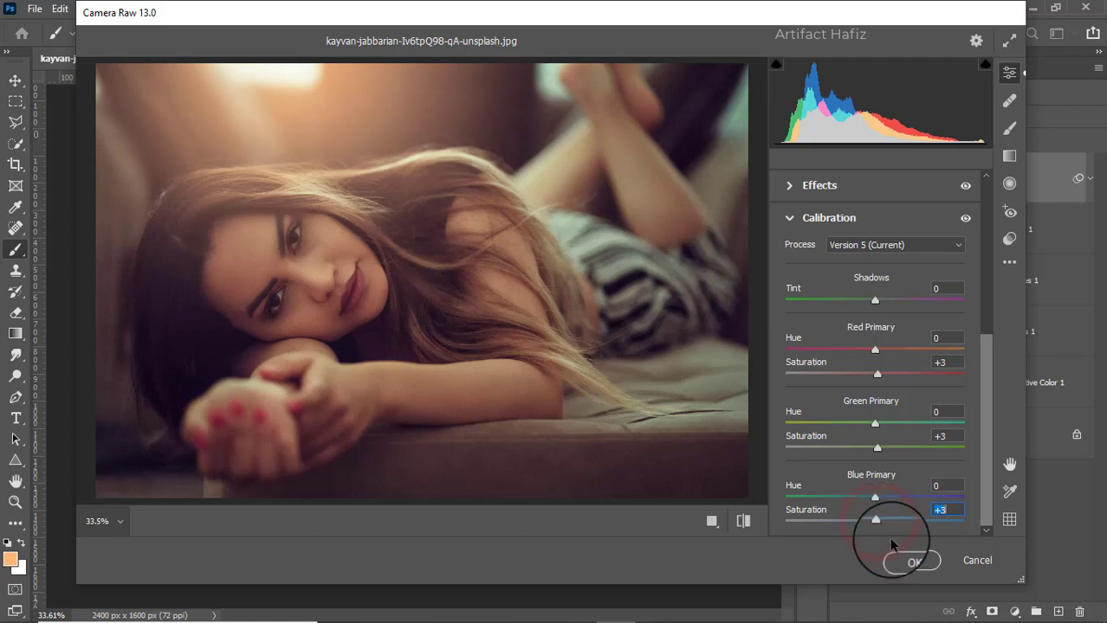
click(909, 561)
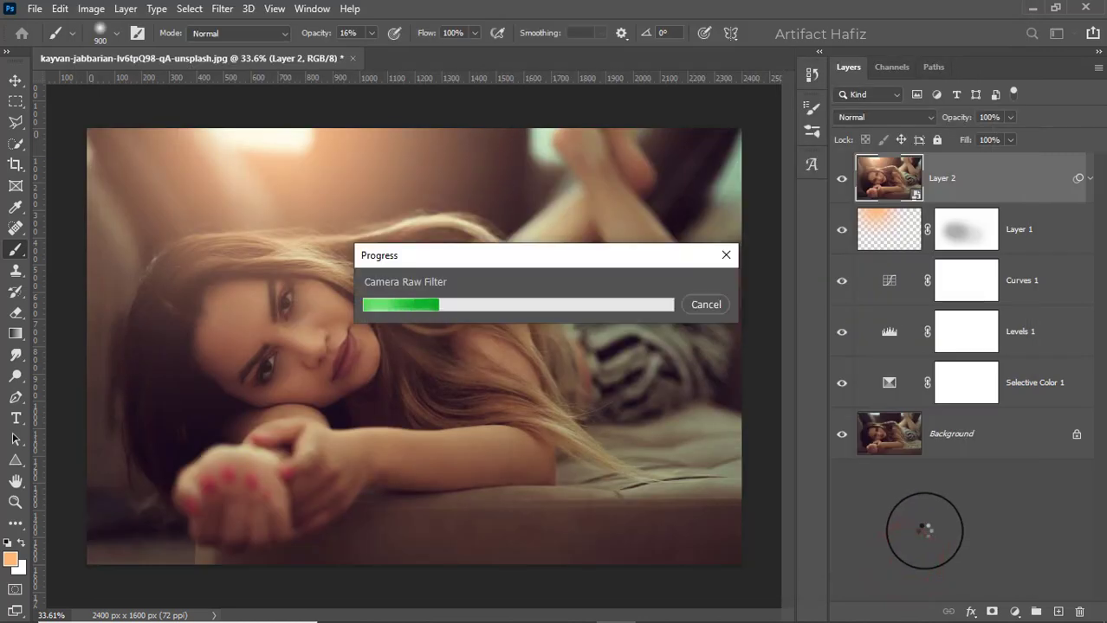
Step: Compare the photo with and without the Camera Raw graded Layer 2
click(841, 178)
click(841, 178)
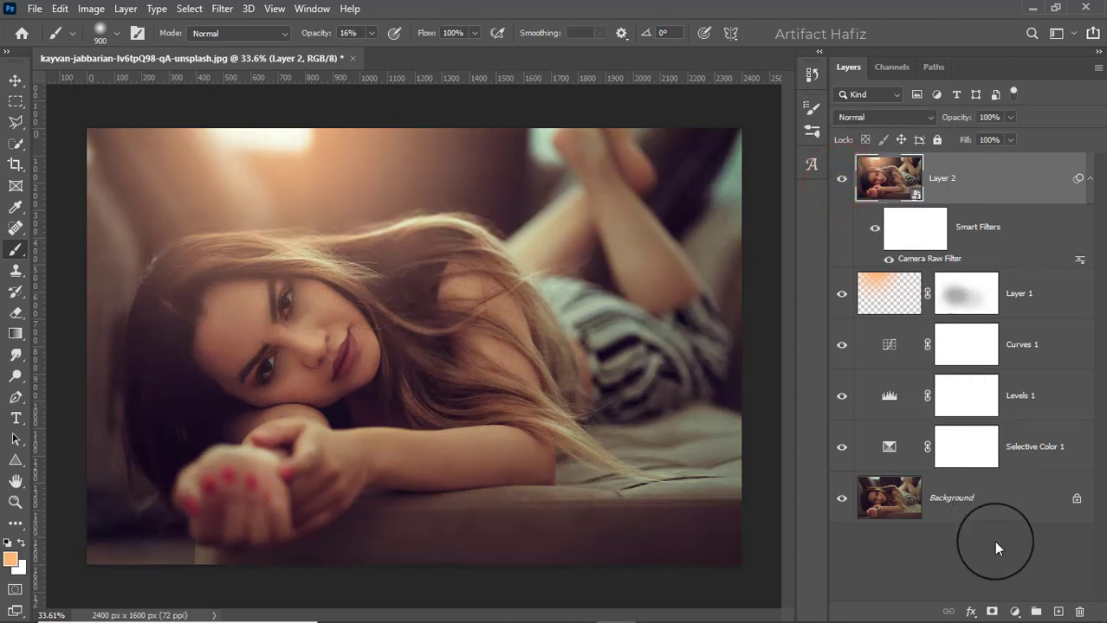
Step: Try a steep brightening Curves adjustment above Layer 2, inspect the face, and delete the adjustment layer
click(1015, 612)
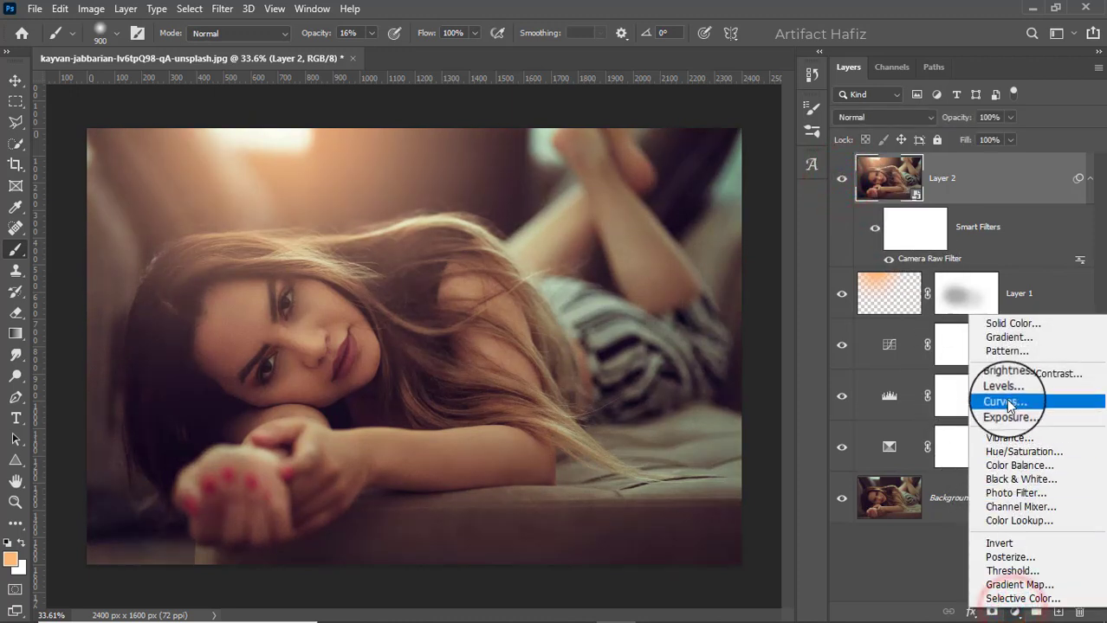
click(1005, 403)
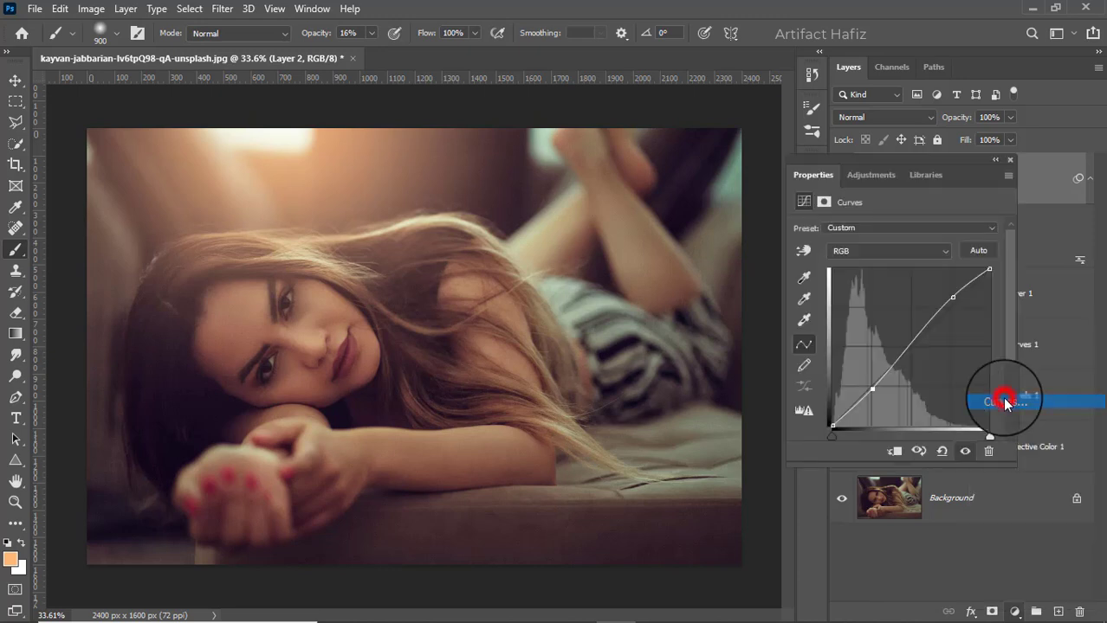
drag(987, 270, 894, 249)
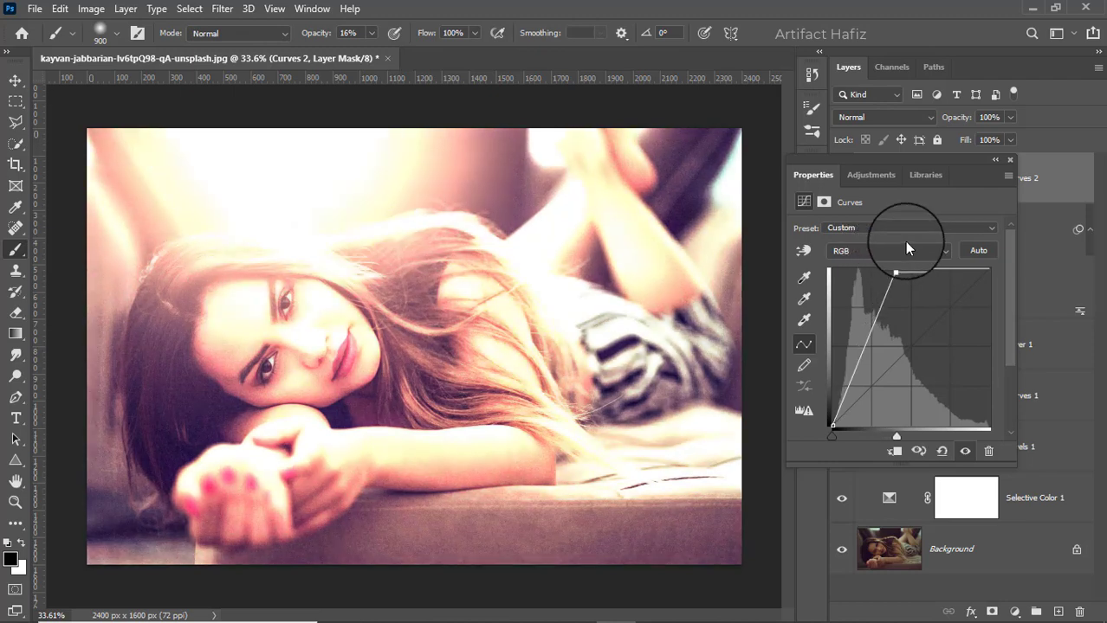
click(1011, 161)
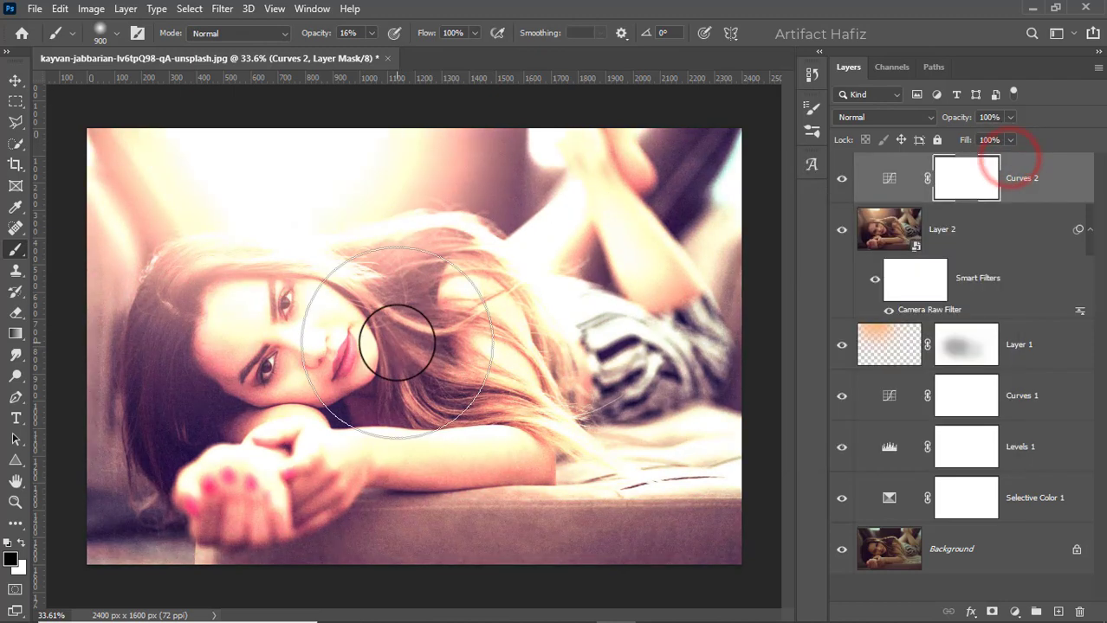
scroll(356, 317, up, 7)
scroll(267, 300, up, 5)
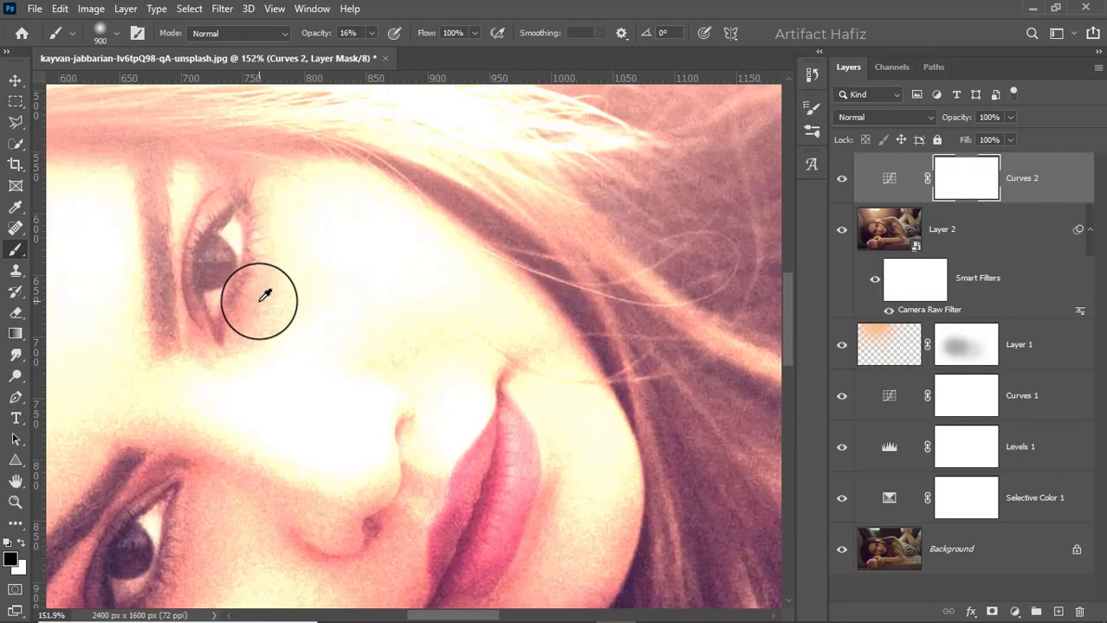
scroll(265, 296, down, 8)
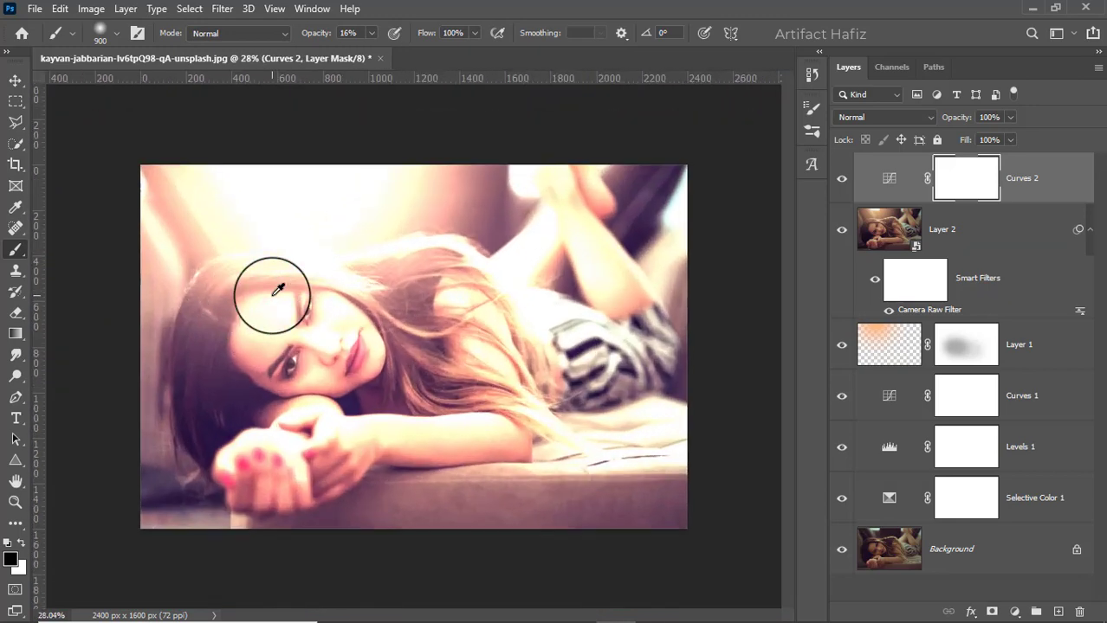
drag(1018, 177, 1079, 611)
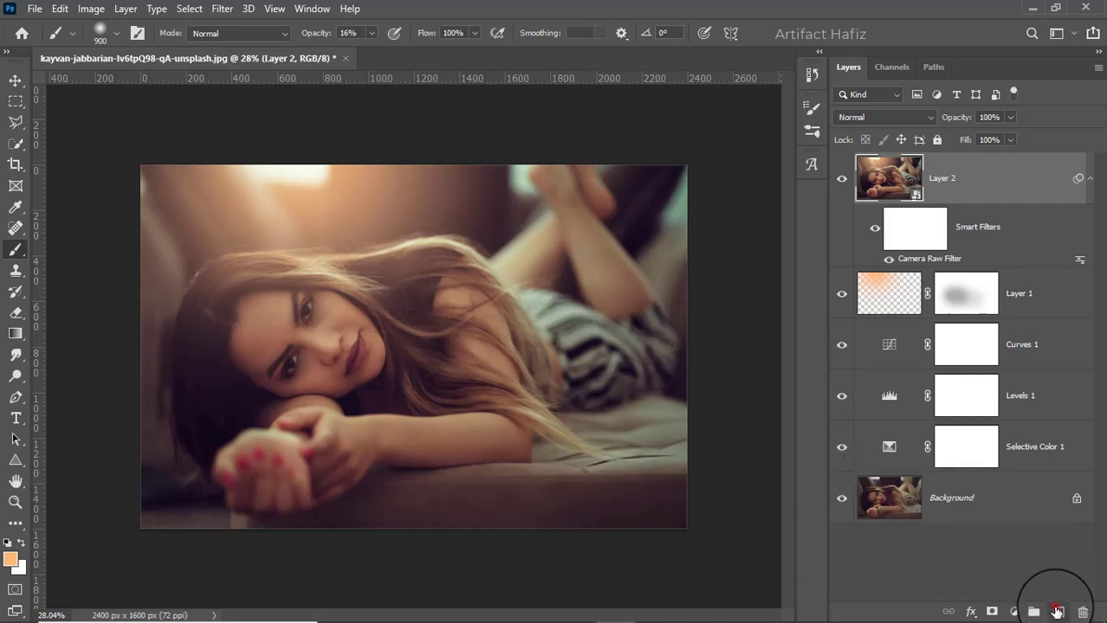
Step: Add a new layer above Layer 2 and prepare a white Soft Round brush at 100% opacity
click(1056, 612)
click(16, 251)
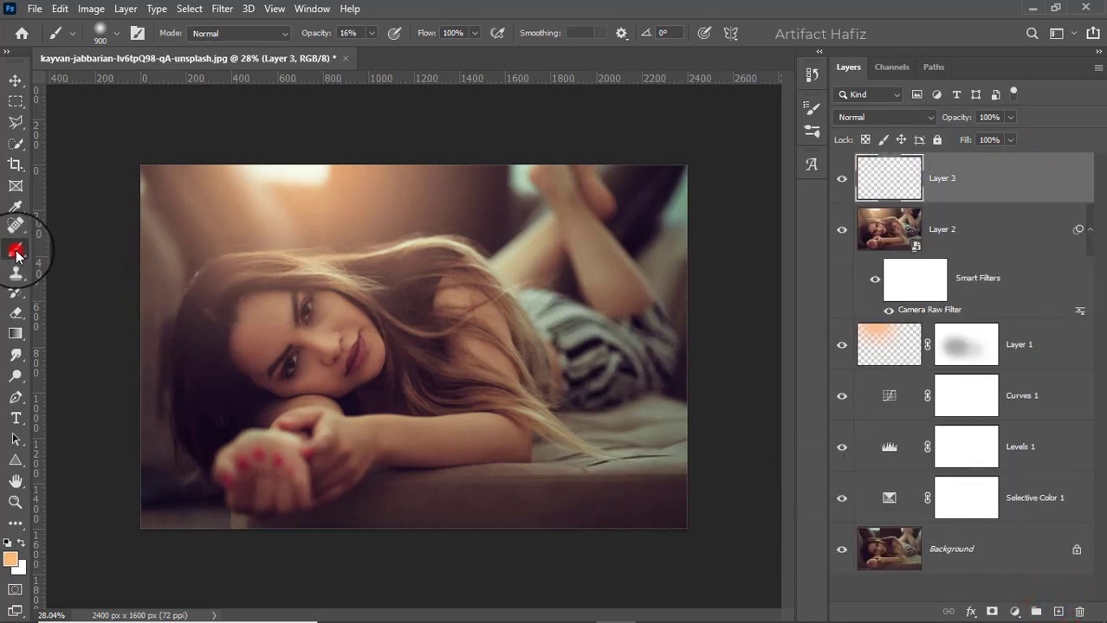
click(21, 541)
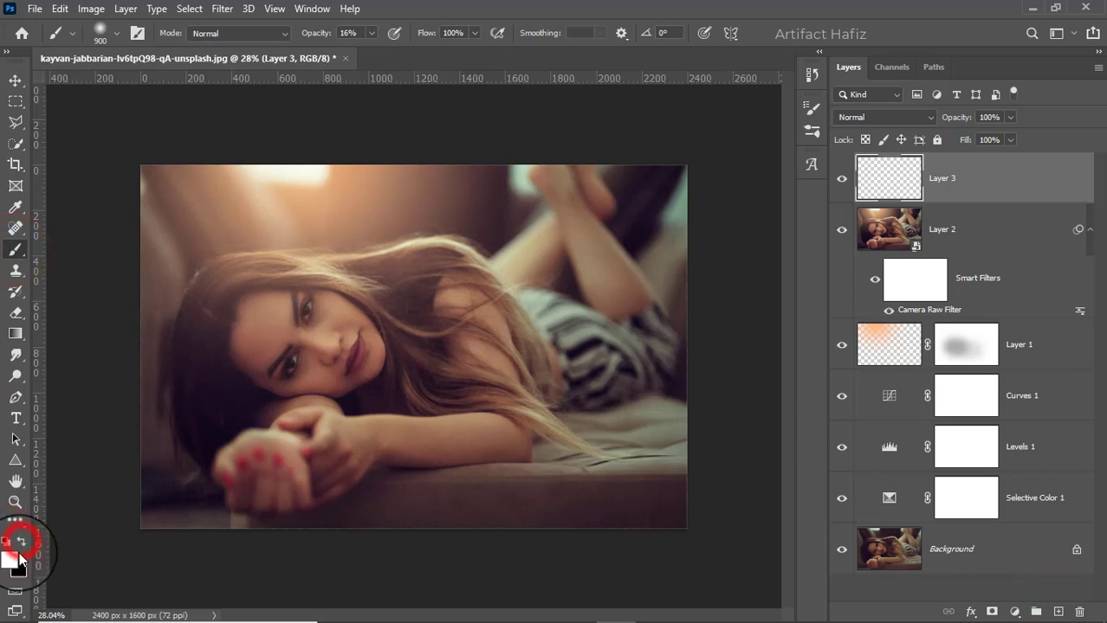
click(109, 33)
click(84, 253)
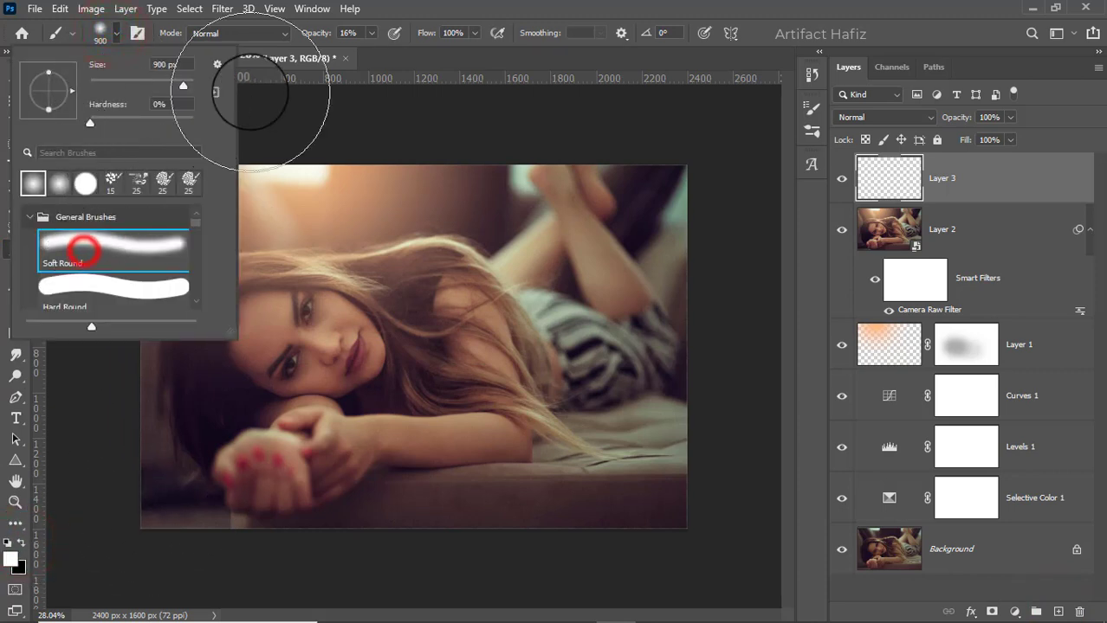
click(369, 33)
drag(370, 52, 472, 49)
click(474, 8)
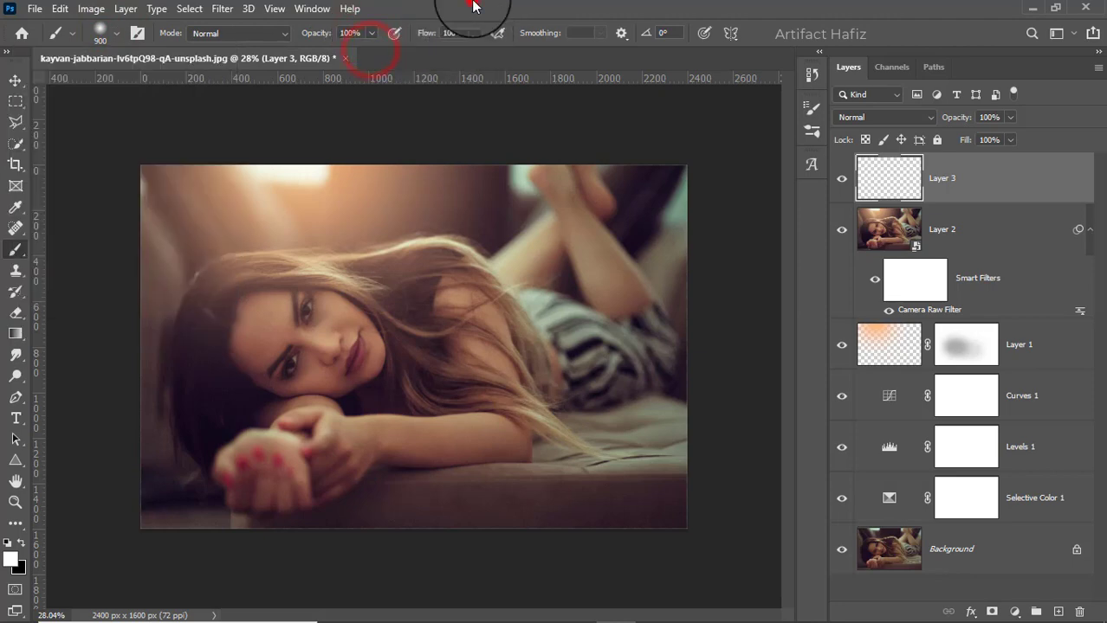
Step: Reduce the brush to 25 px and paint the iris of the upper eye white on Layer 3
scroll(315, 322, up, 3)
scroll(234, 279, up, 6)
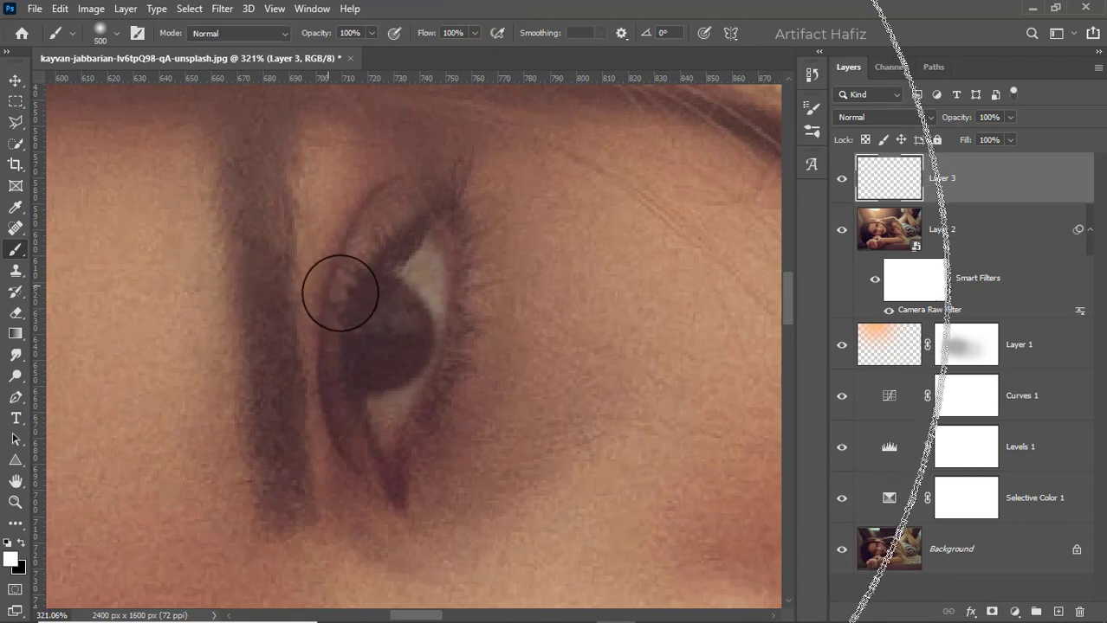
key(bracketleft)
key(bracketleft)
key(bracketleft)
key(bracketleft)
key(bracketleft)
key(bracketleft)
key(bracketleft)
key(bracketleft)
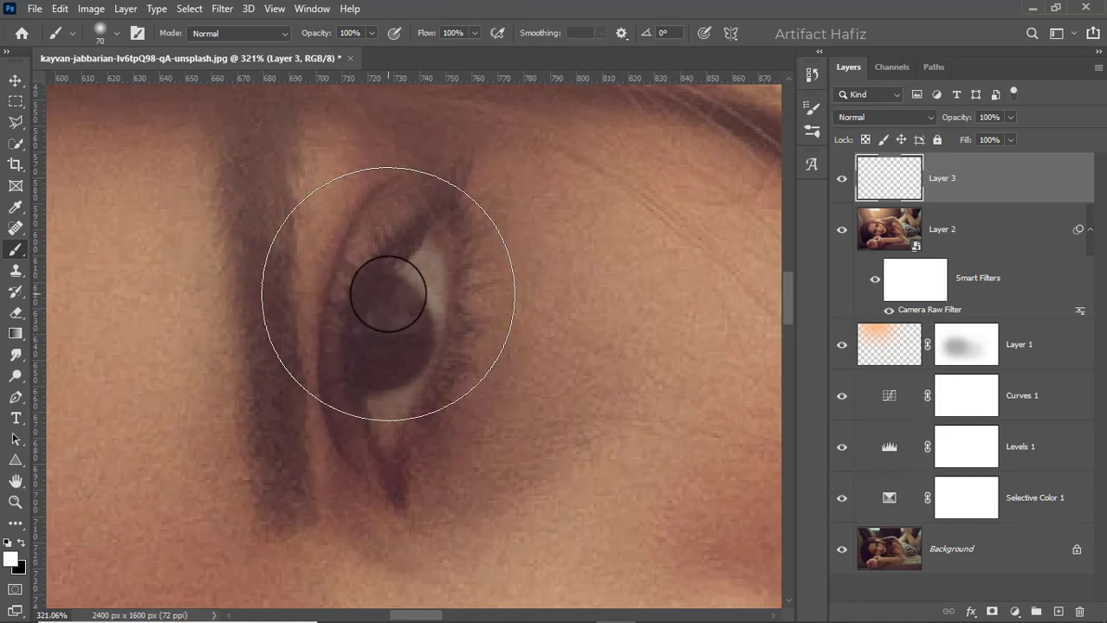
key(bracketleft)
key(bracketleft)
key(bracketleft)
key(bracketleft)
key(bracketleft)
key(bracketleft)
key(bracketleft)
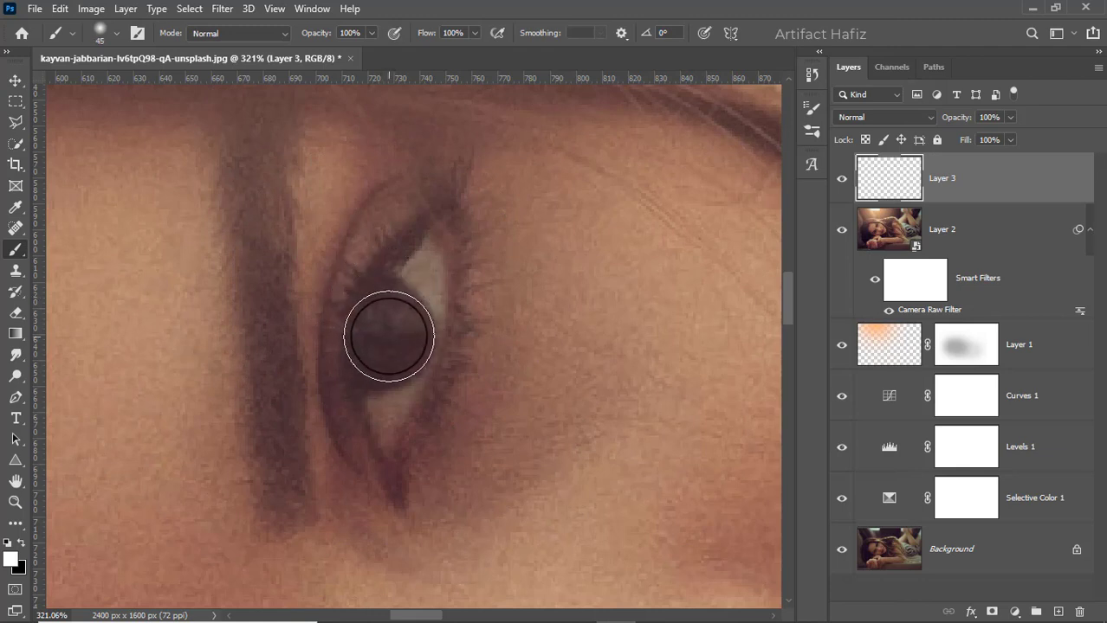
key(bracketleft)
key(bracketleft)
key(bracketleft)
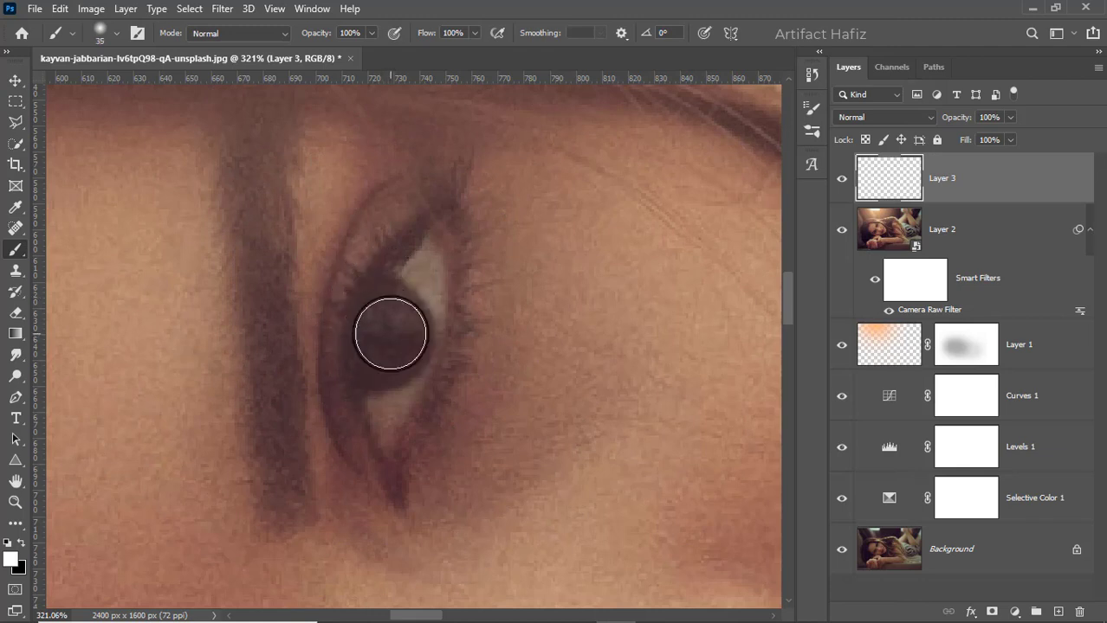
mouse_move(391, 315)
mouse_down()
mouse_move(384, 362)
mouse_move(403, 347)
mouse_move(395, 302)
mouse_up()
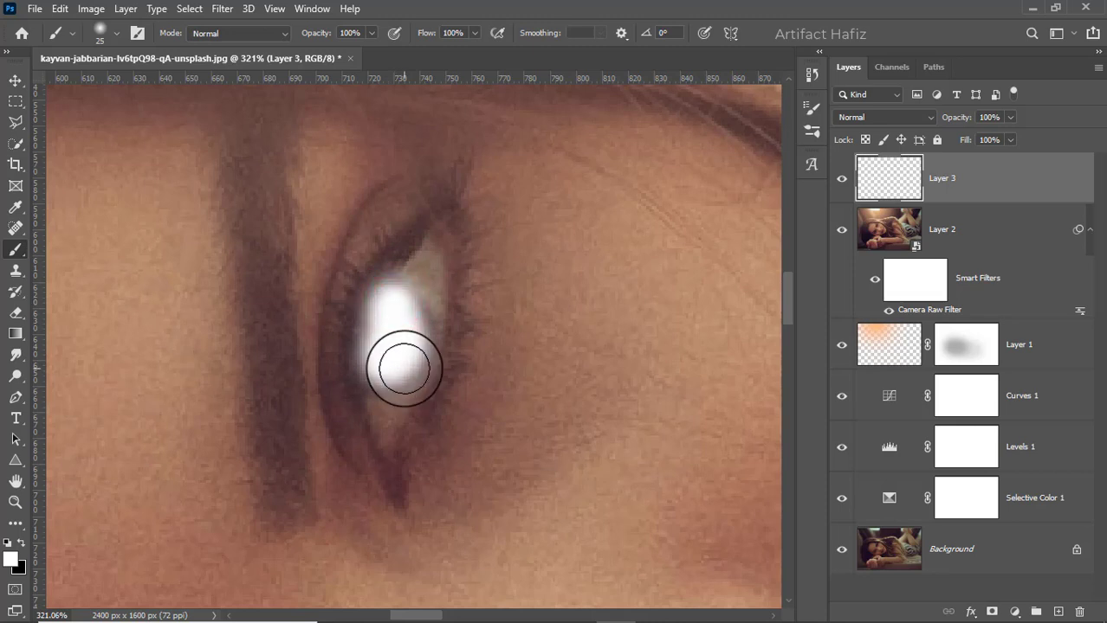
Step: Set Layer 3's blend mode to Overlay to blend the white paint into the iris
click(877, 118)
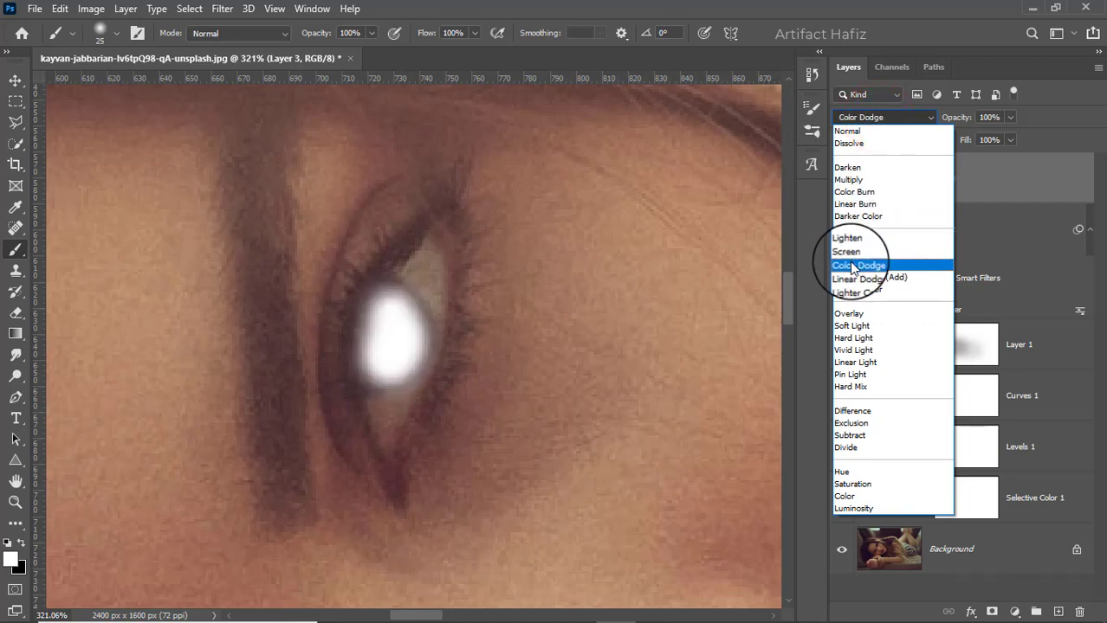
click(851, 314)
click(15, 102)
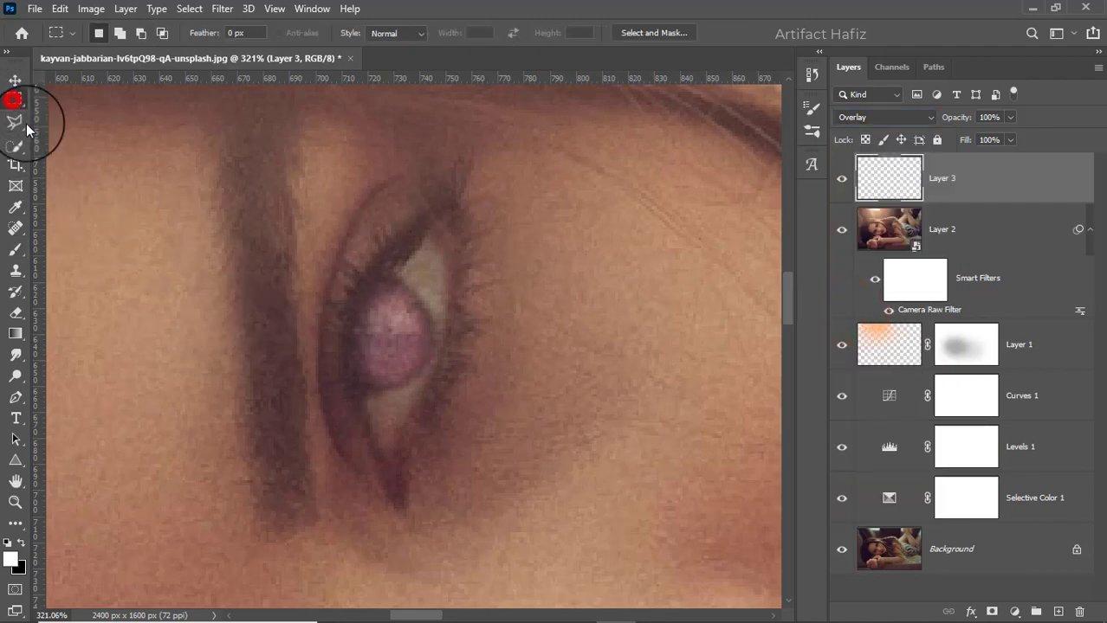
scroll(537, 302, down, 3)
scroll(537, 301, down, 5)
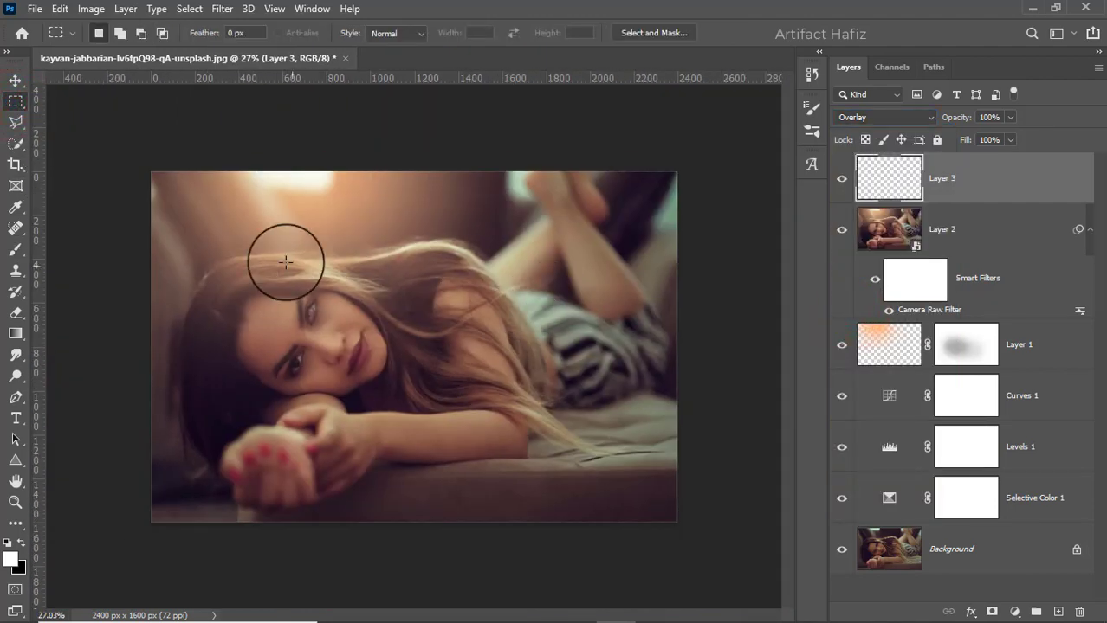
scroll(273, 251, up, 2)
scroll(251, 260, up, 10)
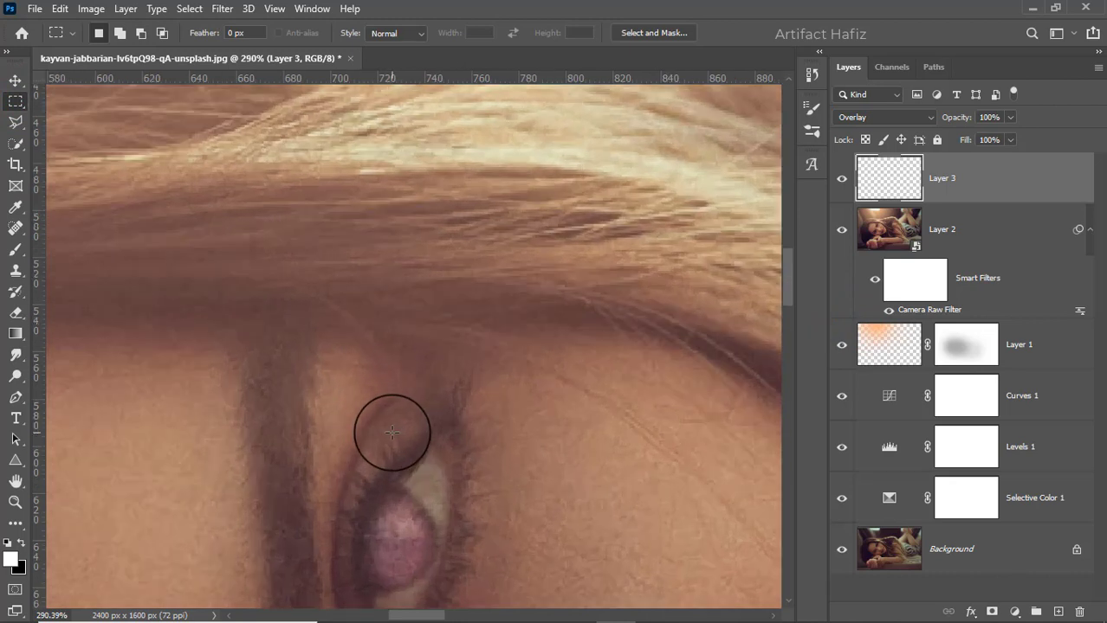
drag(417, 444, 470, 277)
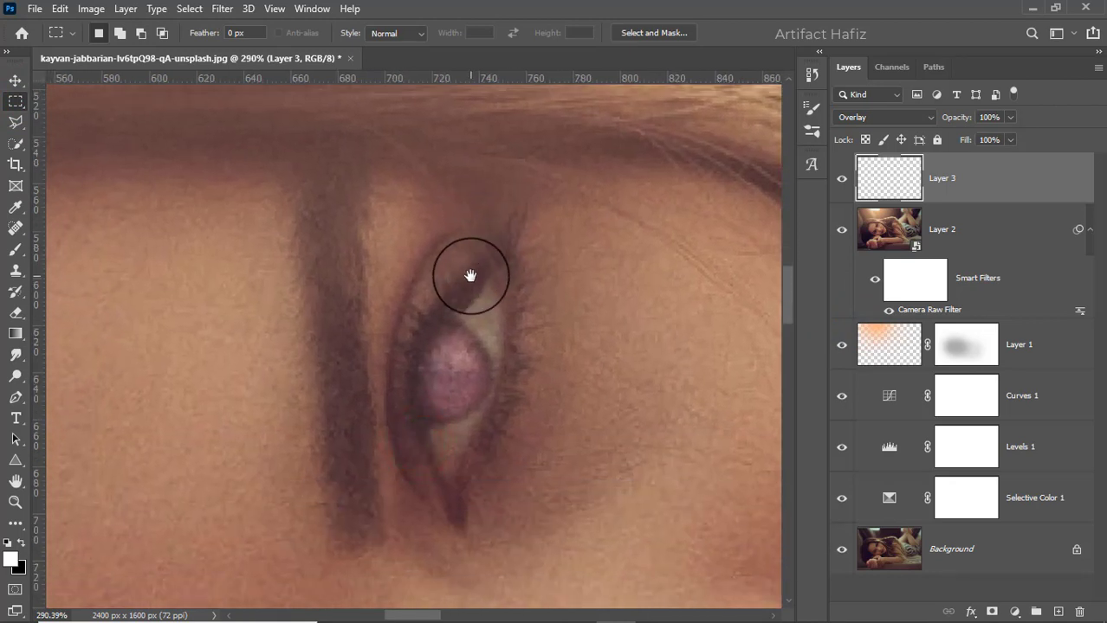
Step: Prepare a black 15 px brush on Layer 3 for the pupil of the upper eye
click(955, 168)
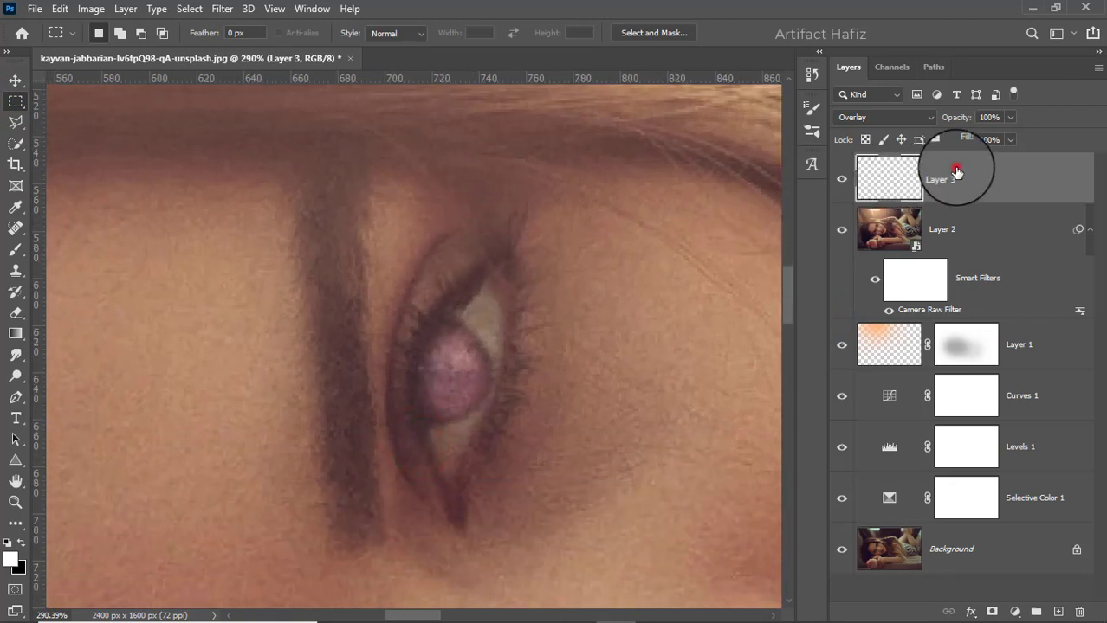
click(15, 249)
click(21, 543)
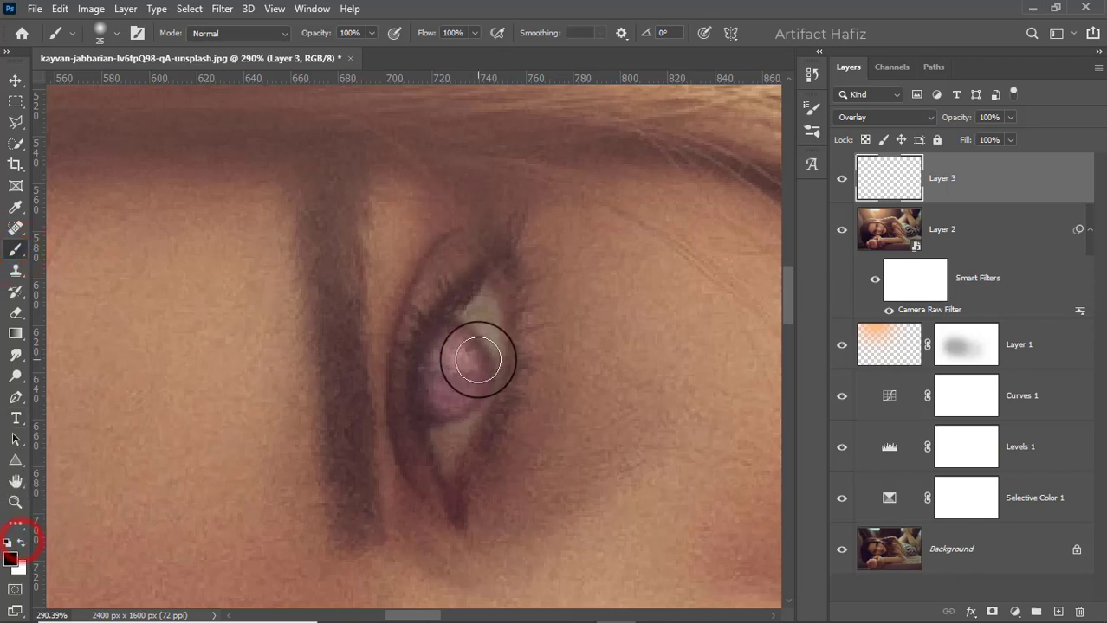
key(bracketleft)
key(bracketleft)
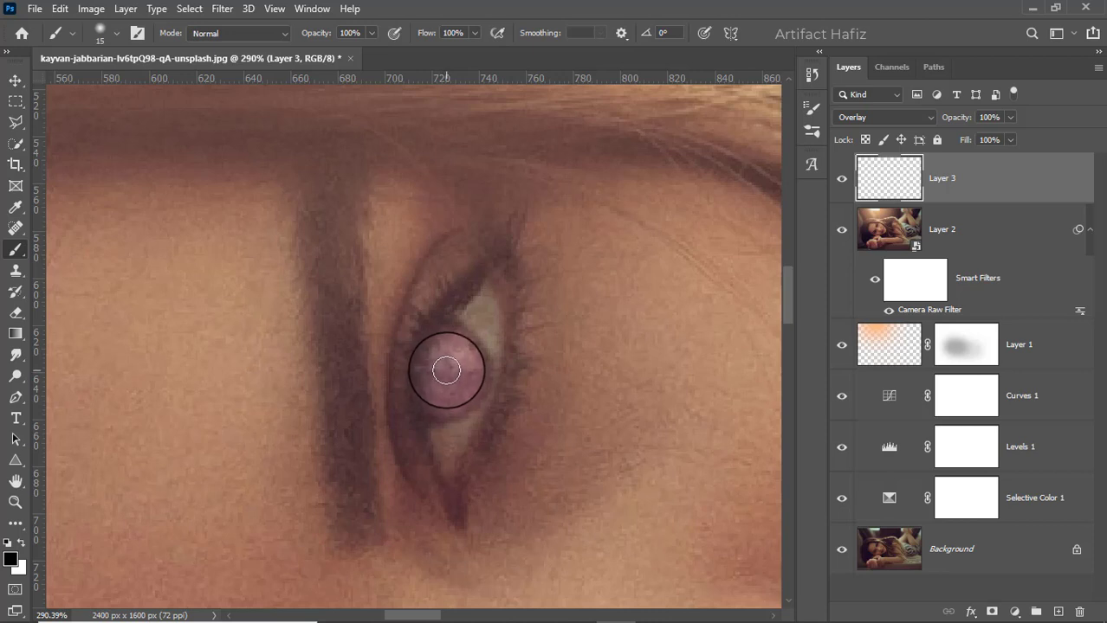
Step: Try a black pupil dab on the upper eye's iris, inspect its placement, and undo it
click(445, 370)
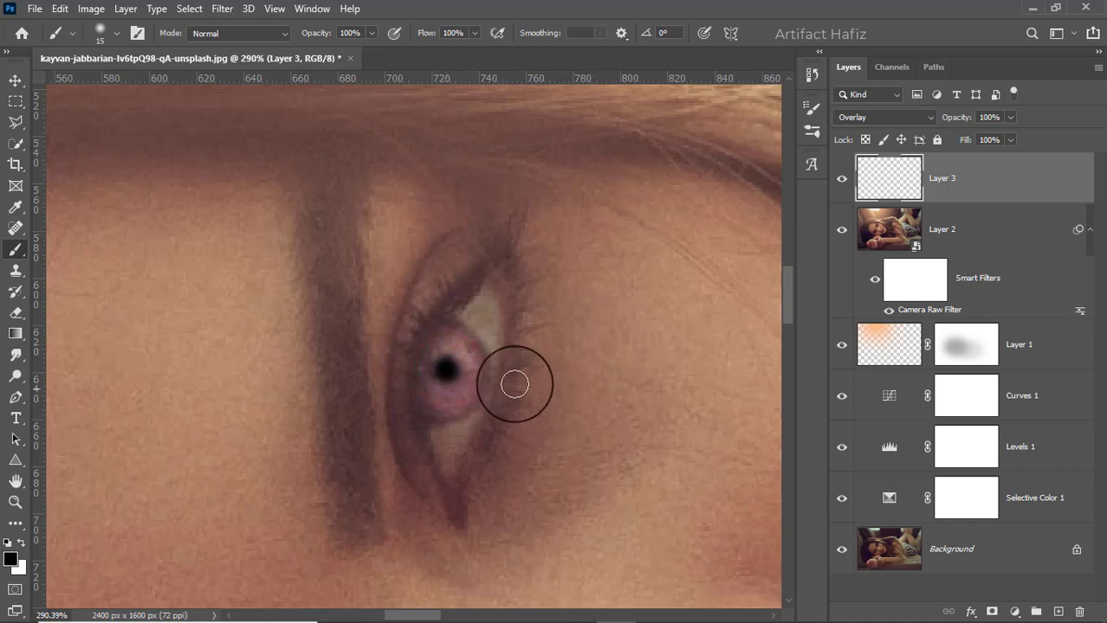
scroll(487, 367, down, 10)
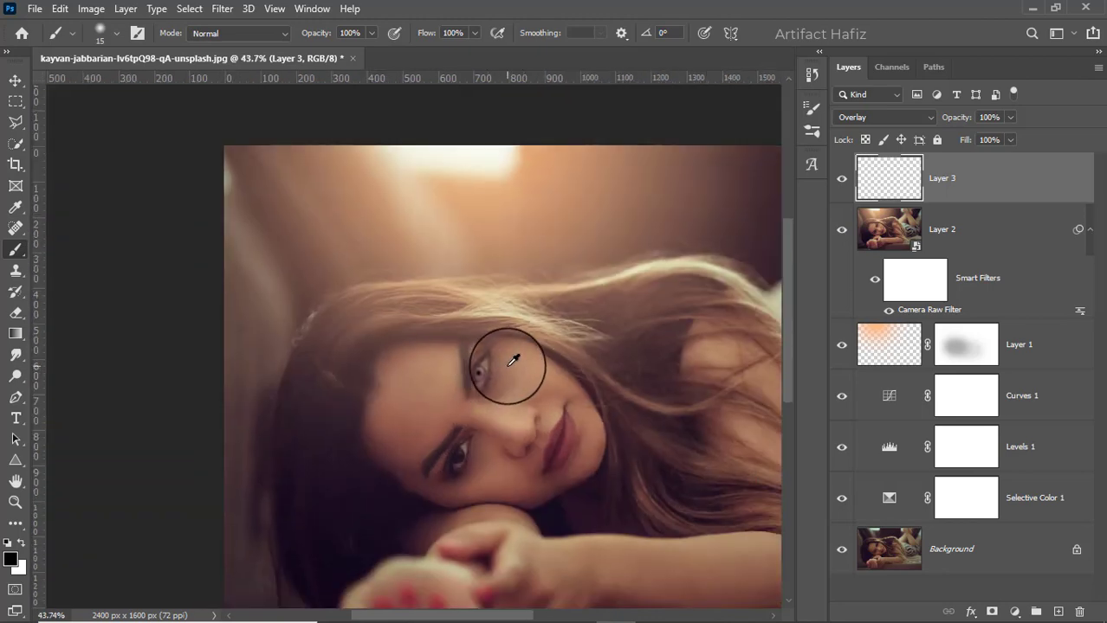
scroll(513, 360, up, 12)
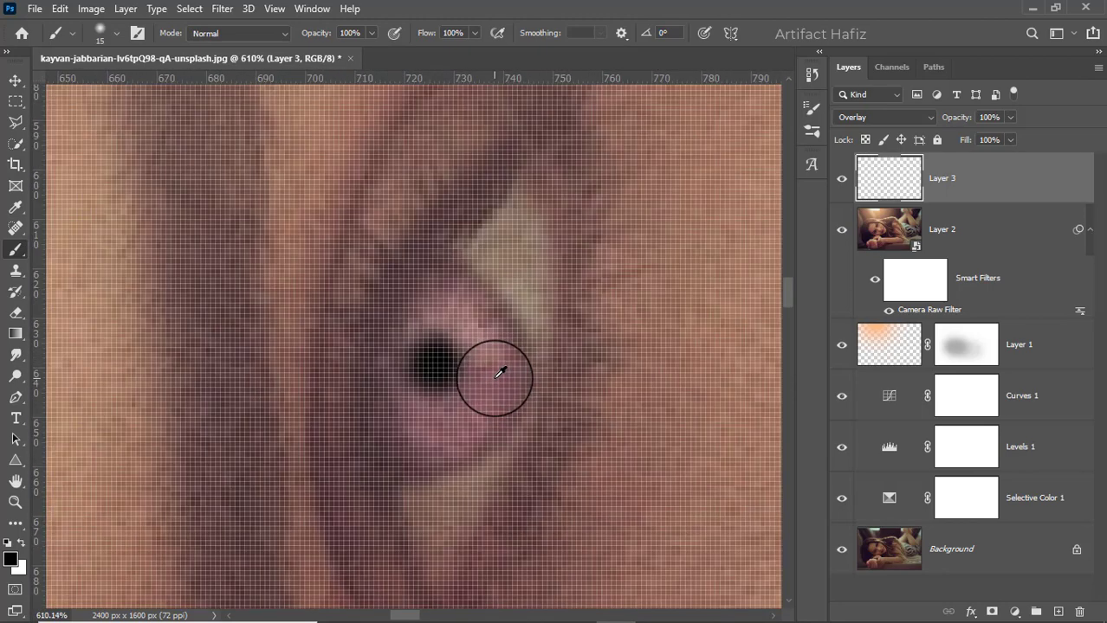
key(ctrl+z)
key(ctrl+z)
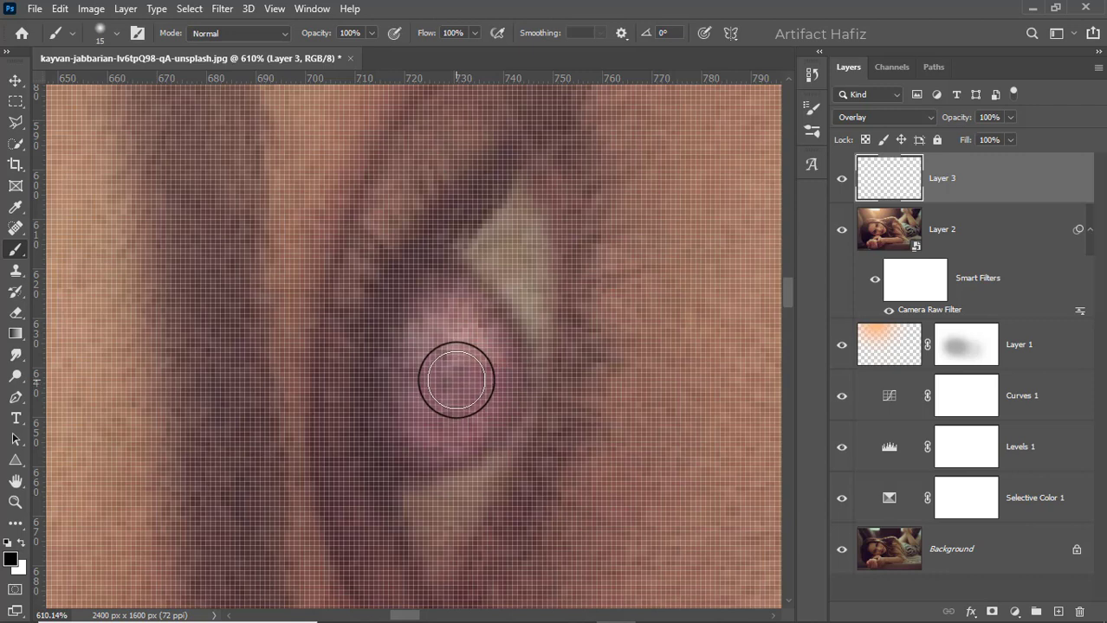
Step: Dab a black pupil in the center of the upper eye's iris and check it against the face
click(456, 380)
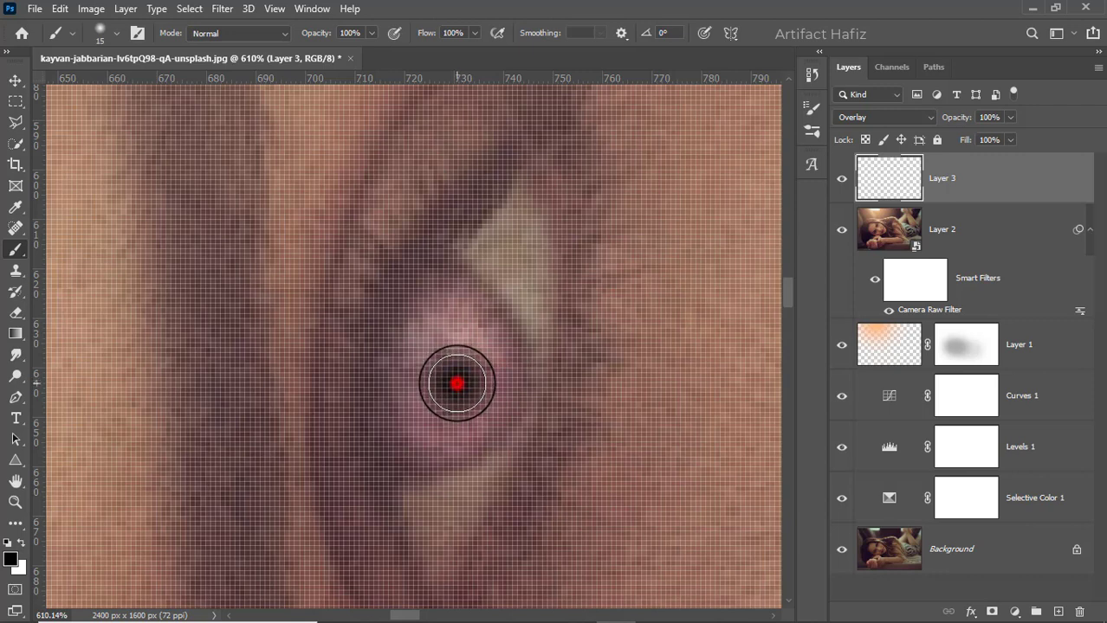
scroll(524, 379, down, 16)
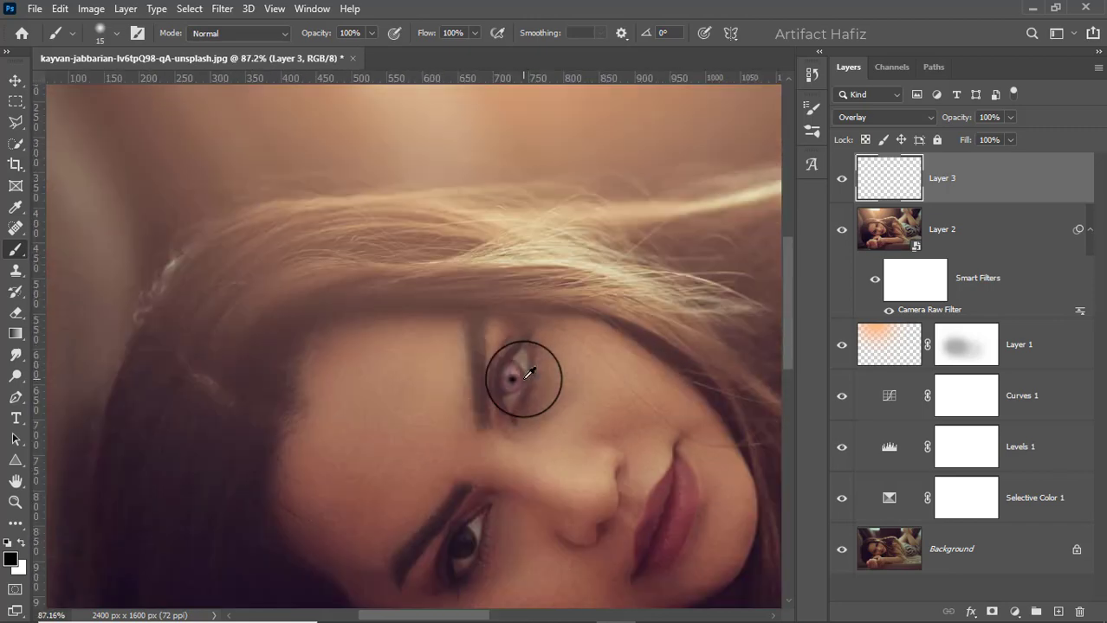
scroll(246, 232, up, 6)
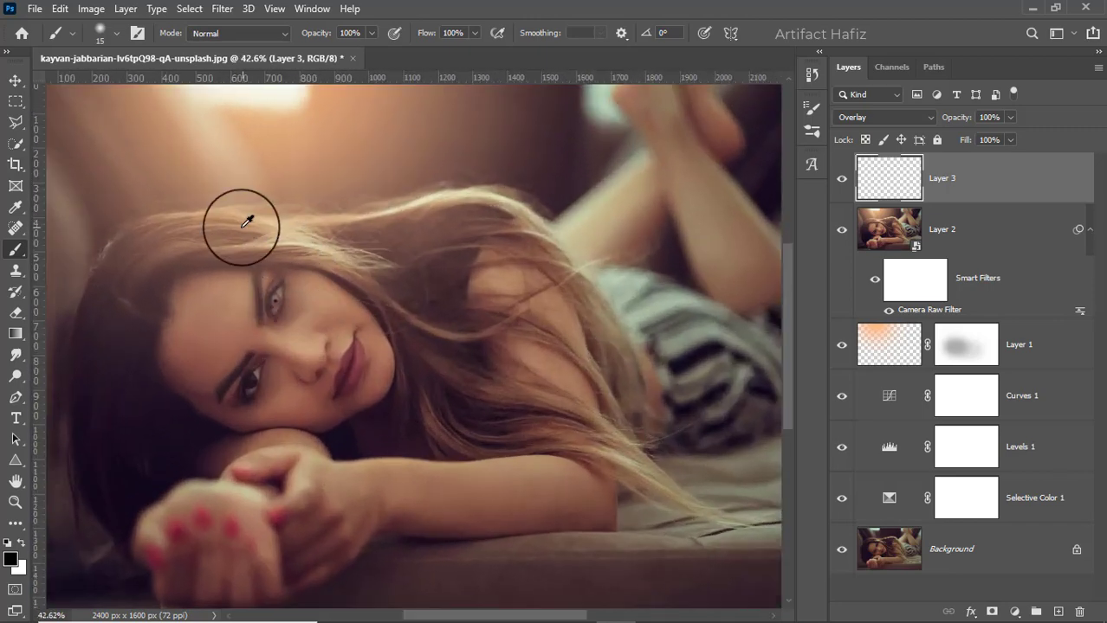
Step: Dab a black pupil in the center of the lower eye's iris with the 15 px brush
scroll(232, 342, up, 3)
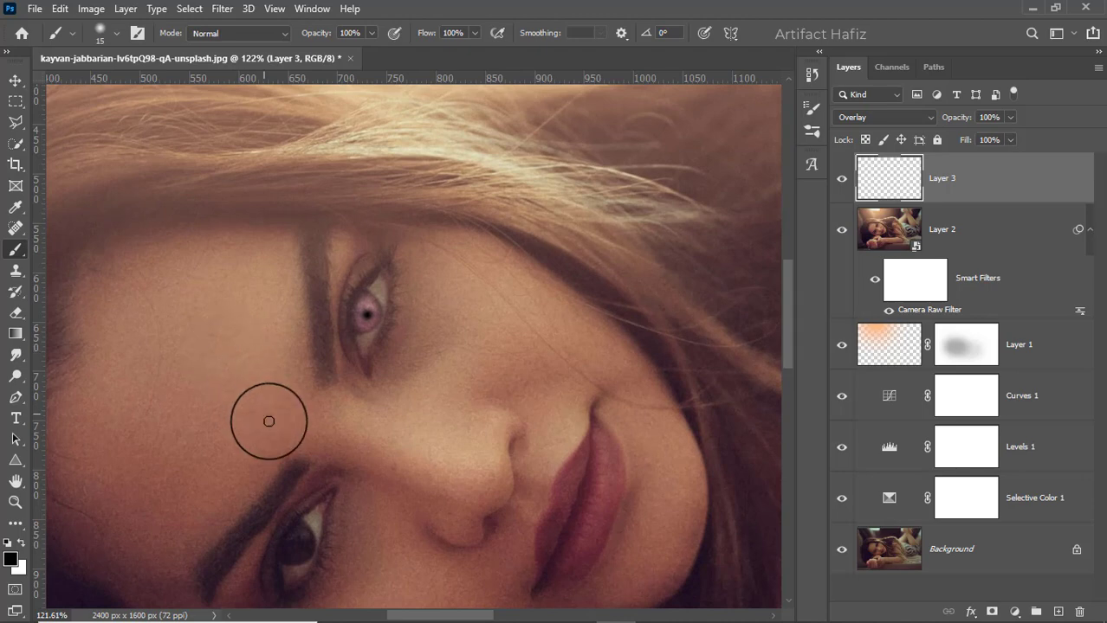
scroll(325, 517, up, 5)
scroll(321, 519, up, 2)
drag(334, 500, 397, 328)
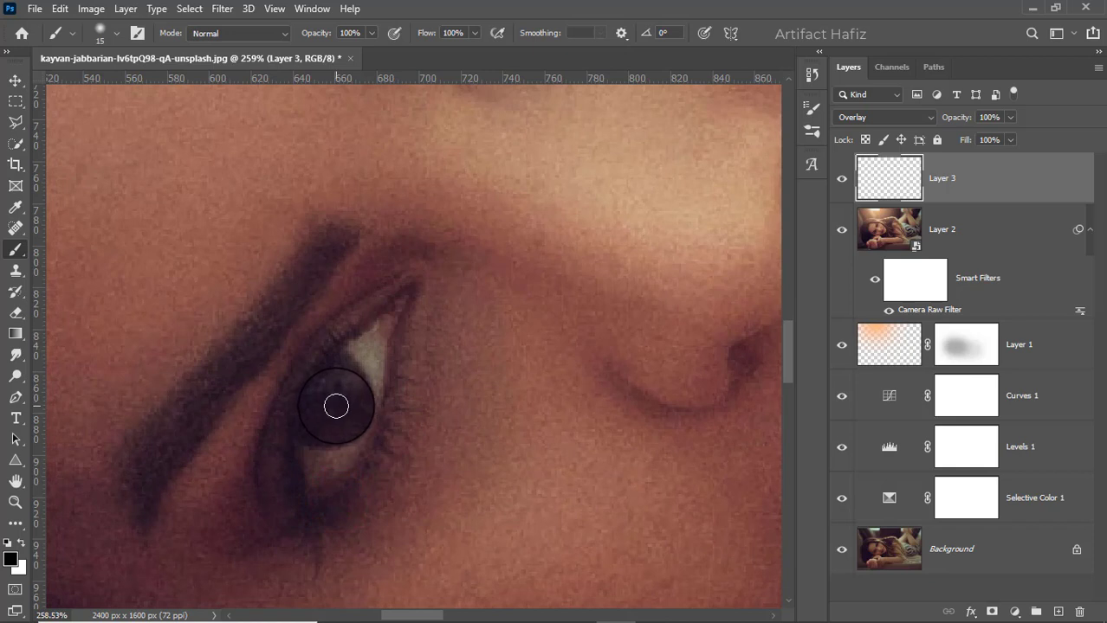
click(337, 405)
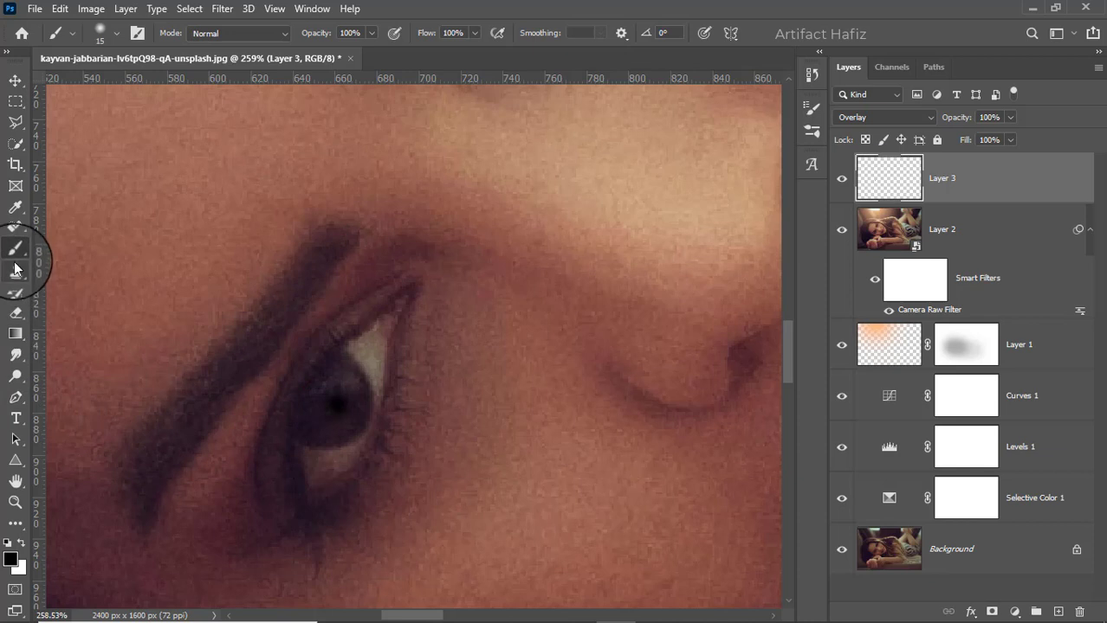
Step: Brighten the lower eye's iris on Layer 3 with white dabs, enlarging the brush to 40 px
click(21, 540)
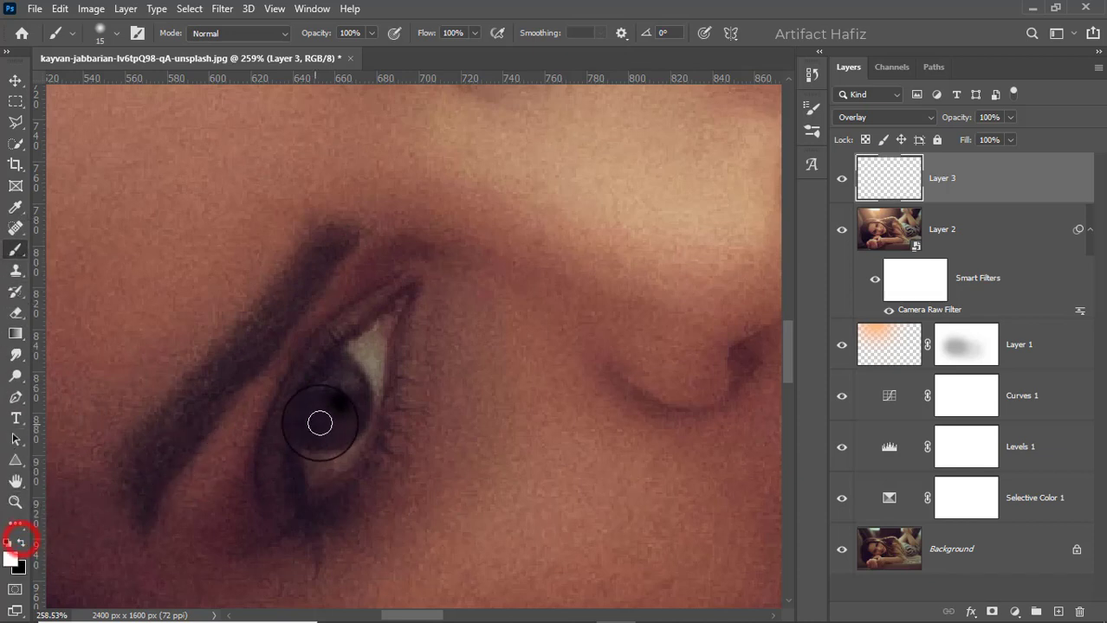
key(bracketright)
key(bracketright)
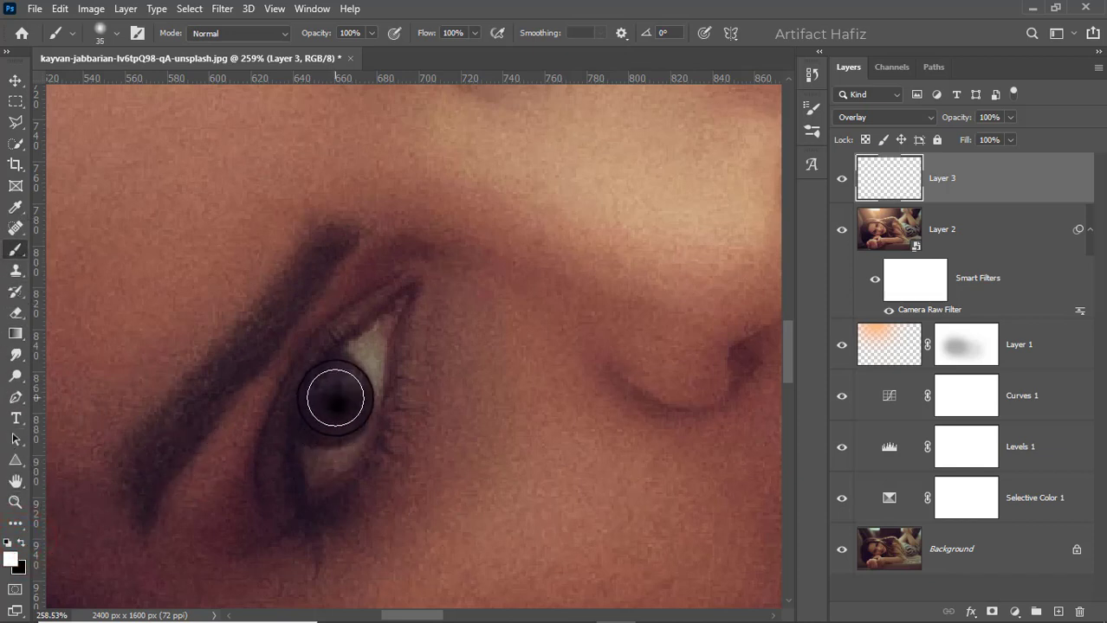
mouse_move(337, 394)
mouse_down()
mouse_move(334, 413)
mouse_move(339, 393)
mouse_up()
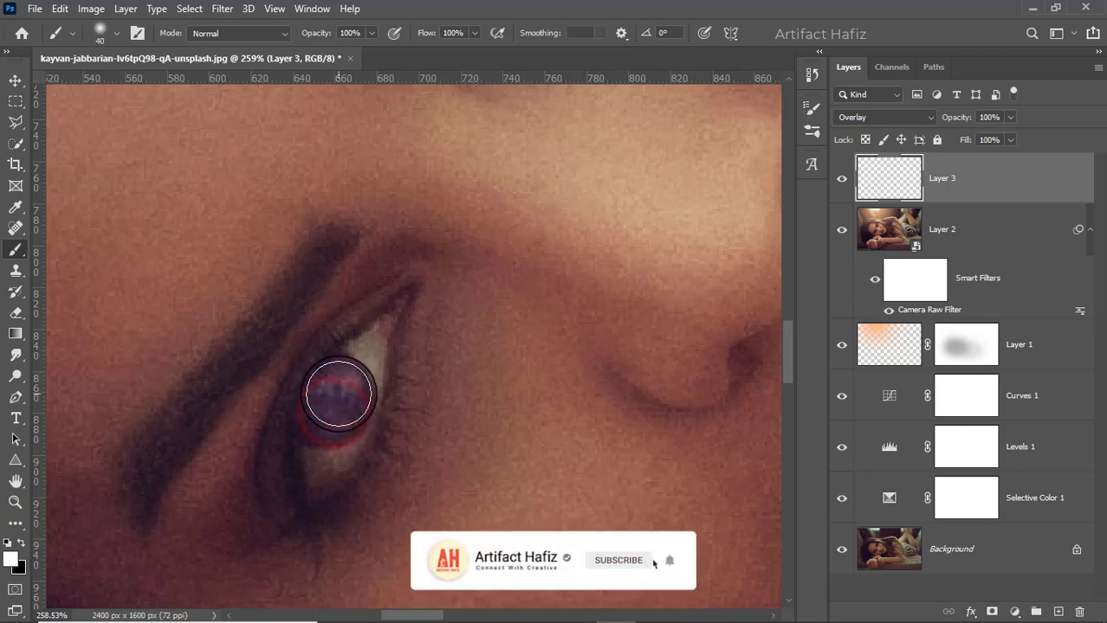
click(339, 392)
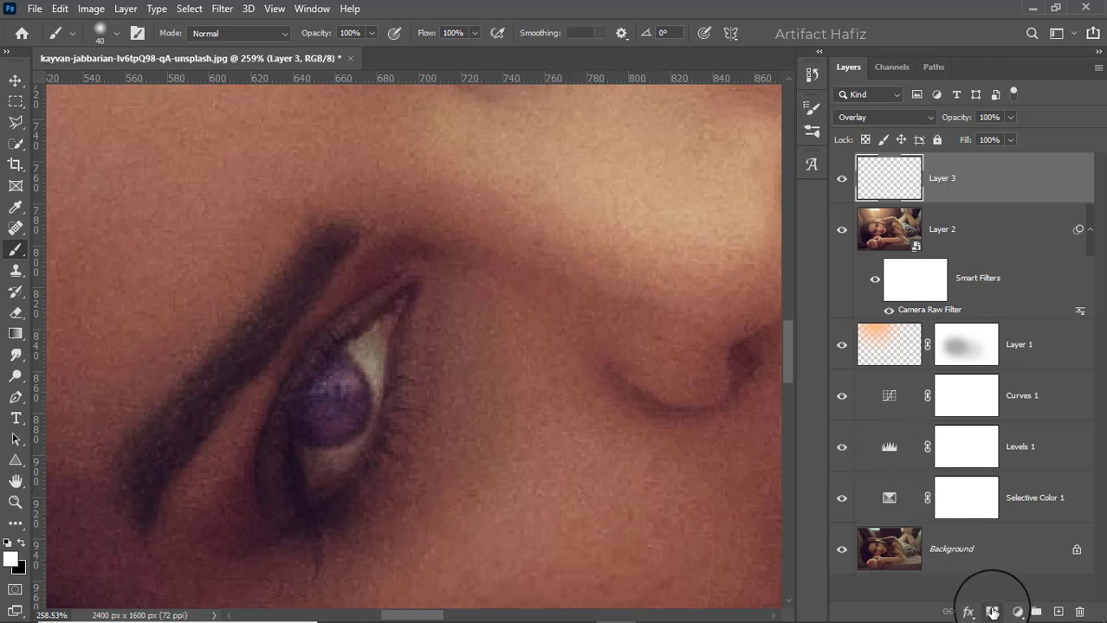
Step: Dab a black 15 px pupil on the lower eye's brightened iris, undo it, and dab it again in the iris center
click(21, 543)
key(bracketleft)
key(bracketleft)
key(bracketleft)
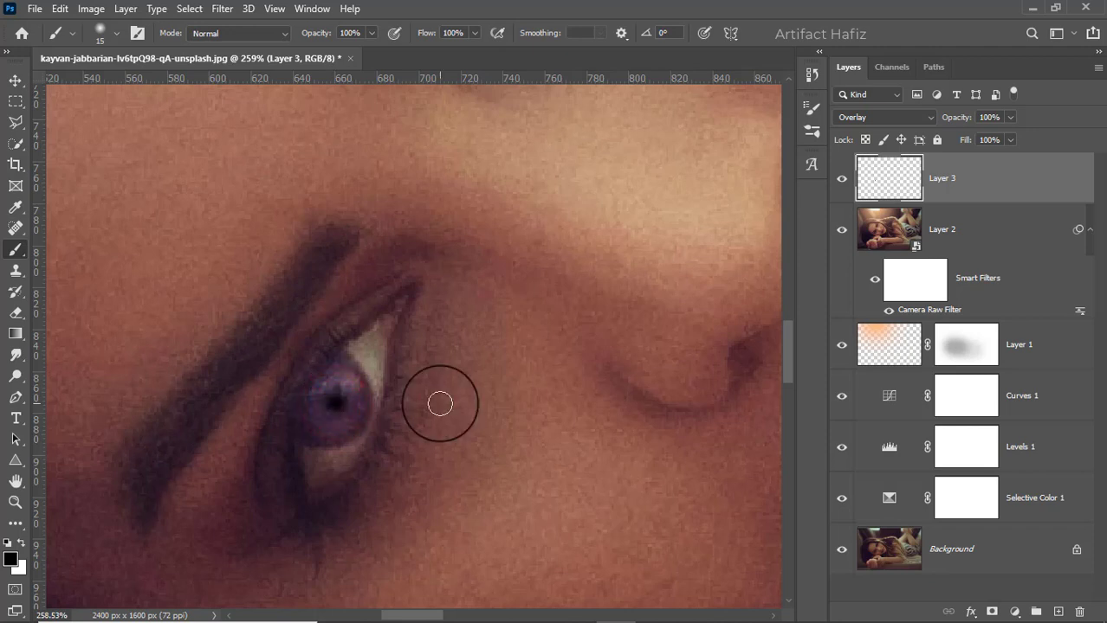
key(ctrl+z)
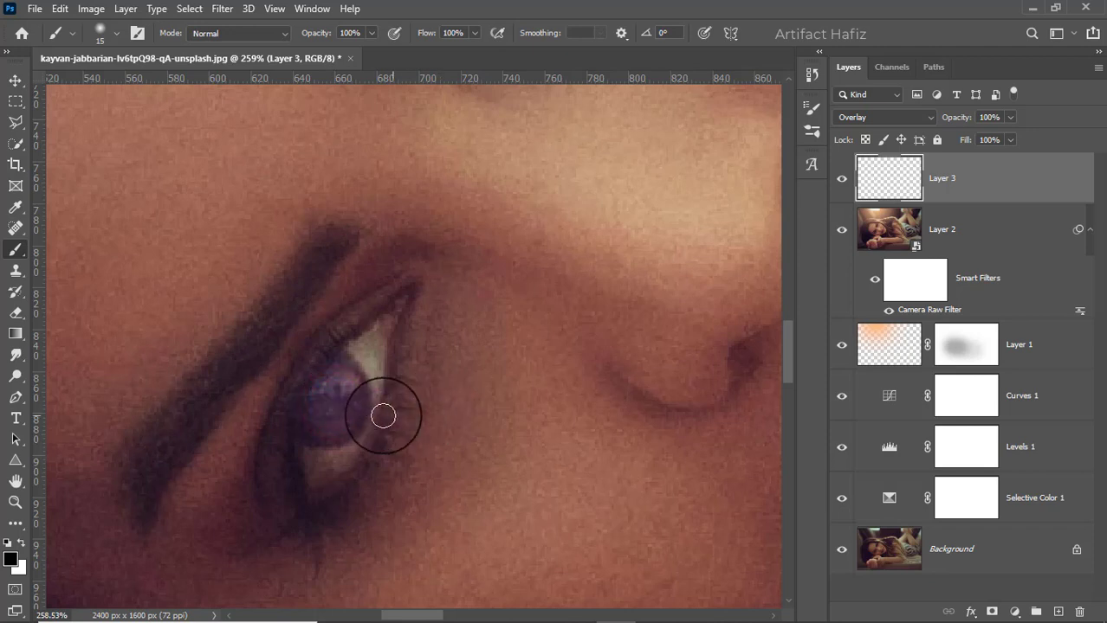
click(340, 407)
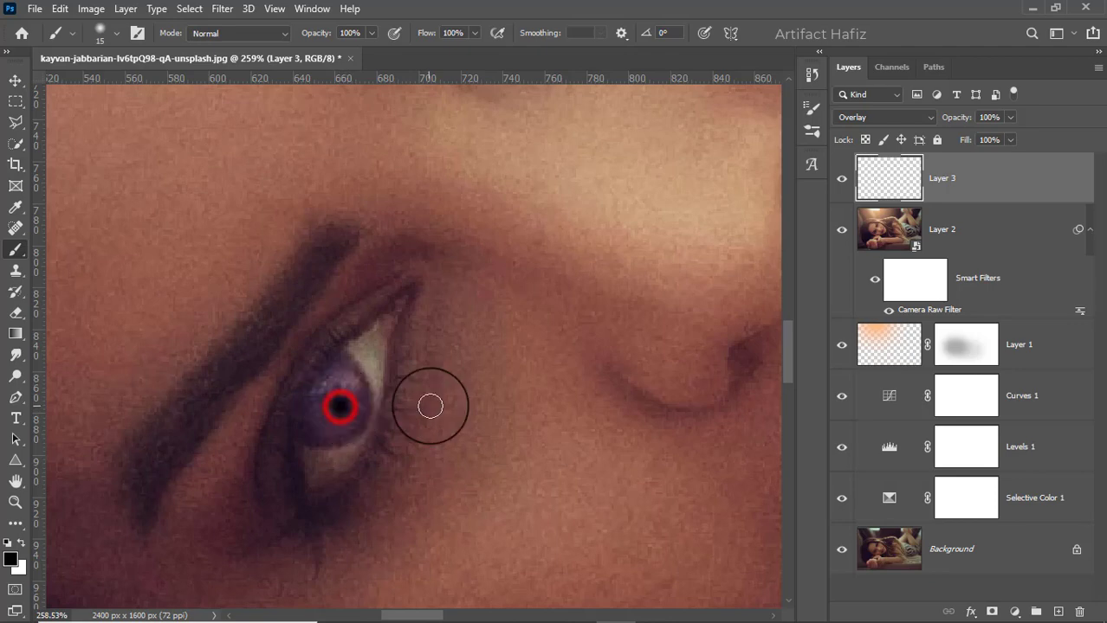
Step: Add a layer mask to Layer 3 and paint black around the lower eye's iris edge with a small brush, reduced to 8 px
scroll(431, 406, down, 4)
scroll(432, 406, up, 5)
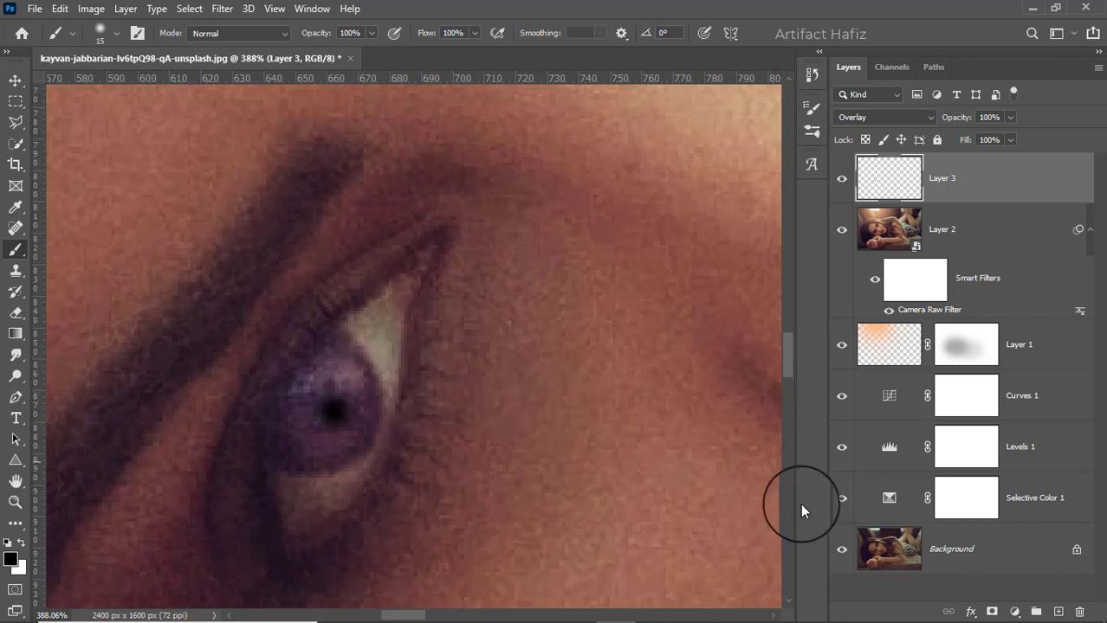
click(990, 612)
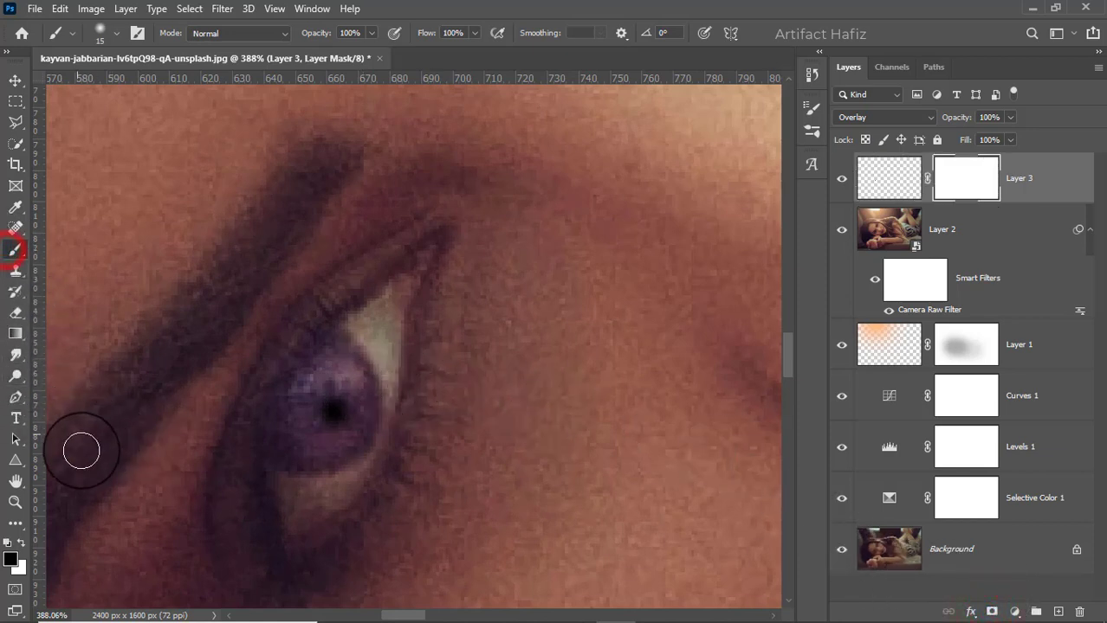
key(bracketleft)
key(bracketleft)
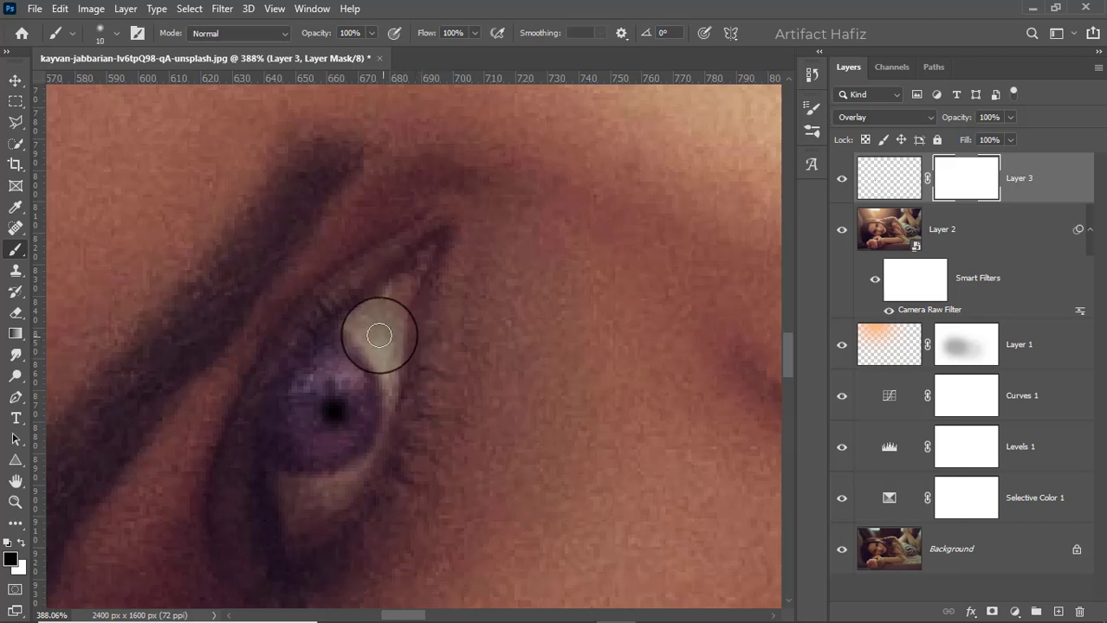
mouse_move(359, 328)
mouse_down()
mouse_move(386, 370)
mouse_move(388, 413)
mouse_move(371, 460)
mouse_move(304, 483)
mouse_move(255, 468)
mouse_up()
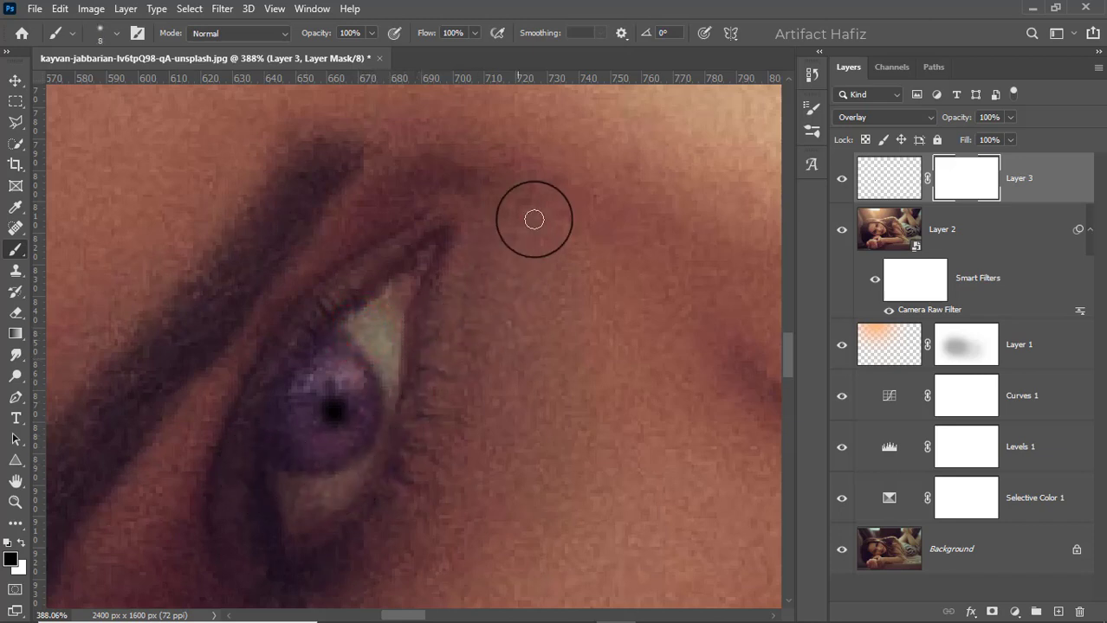
Step: Mask the paint at the edge of the upper eye's iris on Layer 3 with the black 8 px brush
key(space)
drag(546, 187, 526, 520)
mouse_move(515, 279)
mouse_down()
mouse_move(515, 411)
mouse_move(477, 408)
mouse_move(526, 398)
mouse_move(562, 364)
mouse_move(565, 306)
mouse_move(512, 258)
mouse_up()
scroll(571, 290, down, 7)
scroll(573, 290, down, 6)
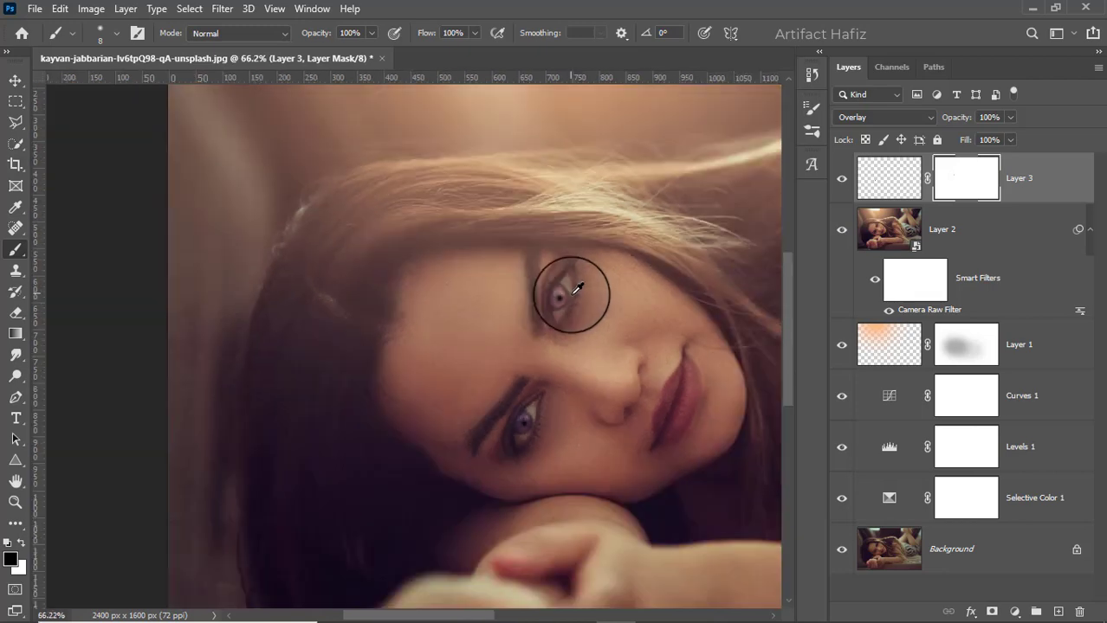
scroll(357, 260, up, 1)
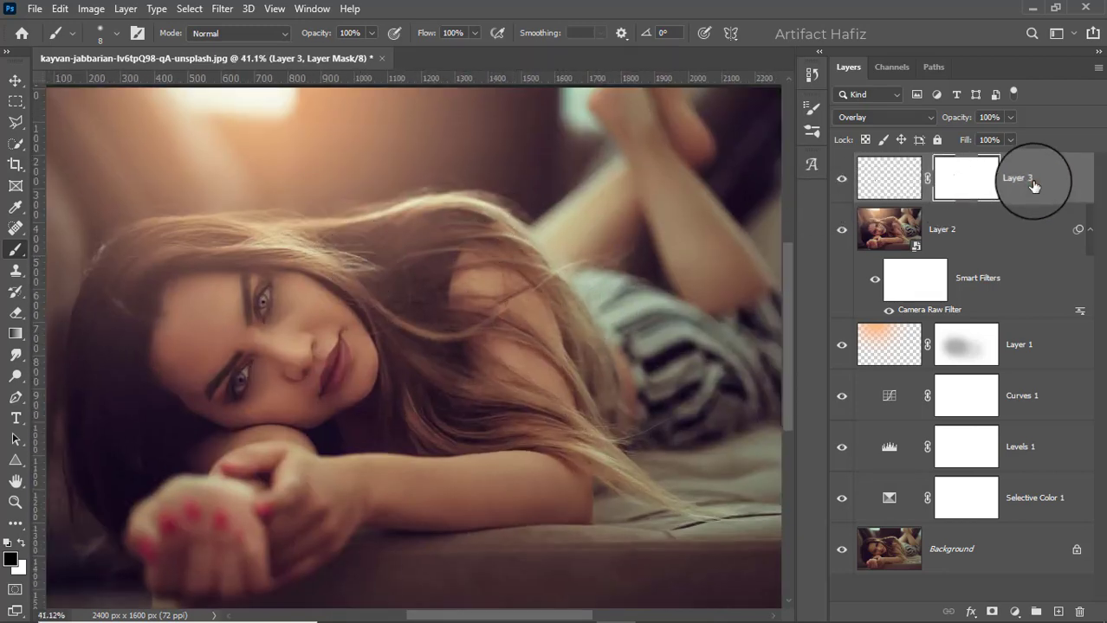
Step: Reduce the opacity of Layer 3 to 62%
click(1033, 179)
click(1010, 117)
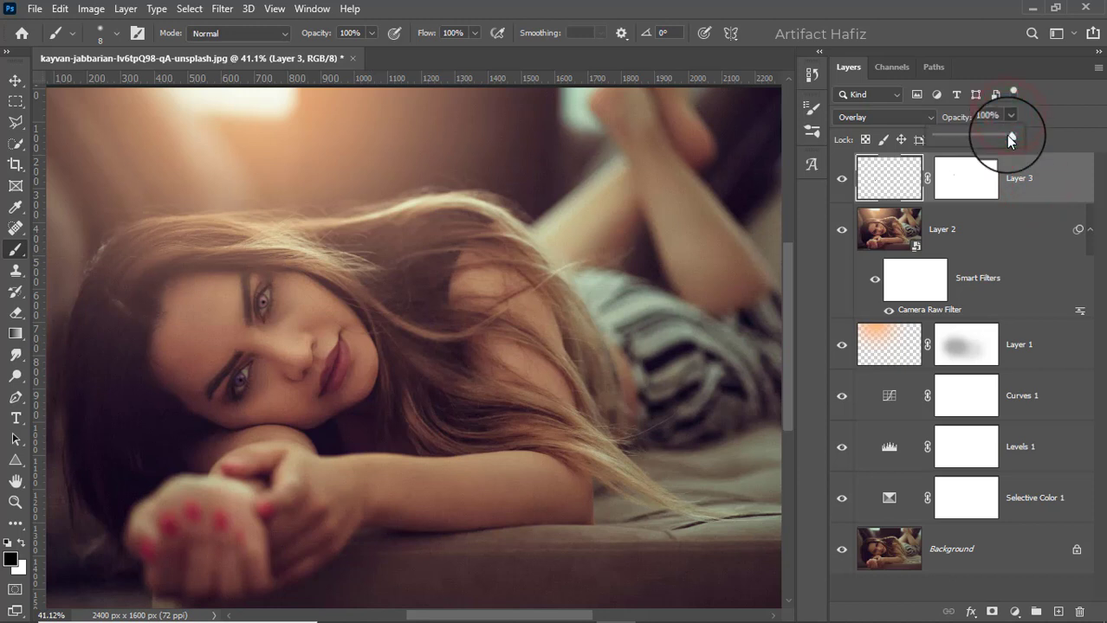
drag(1013, 138, 983, 145)
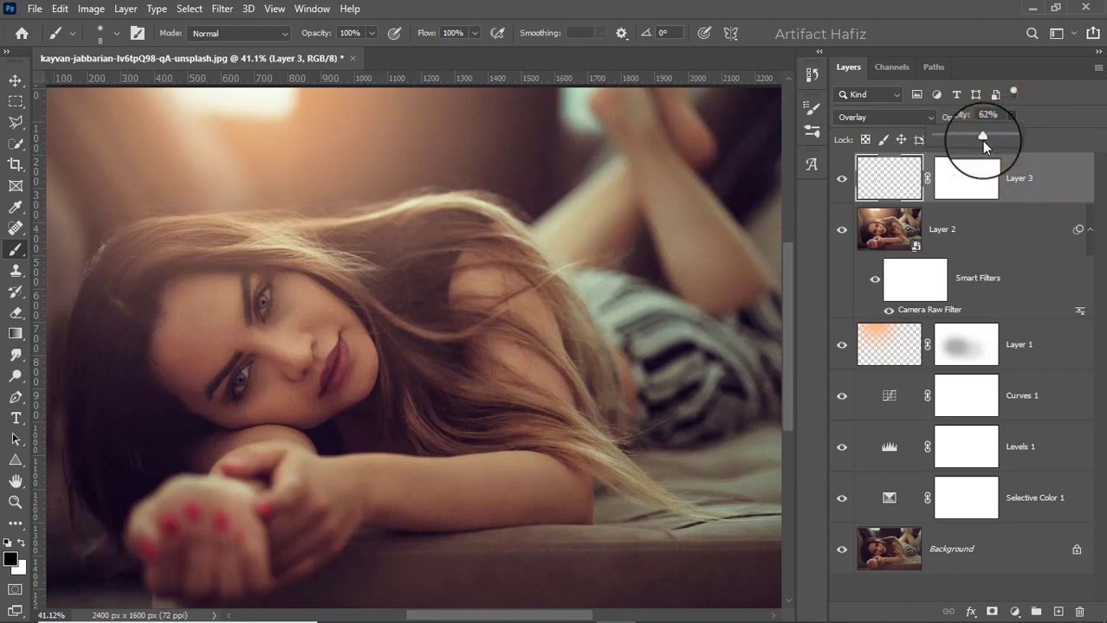
Step: Examine the softened eye enhancement up close and against the whole portrait
scroll(303, 259, up, 4)
drag(329, 253, 445, 294)
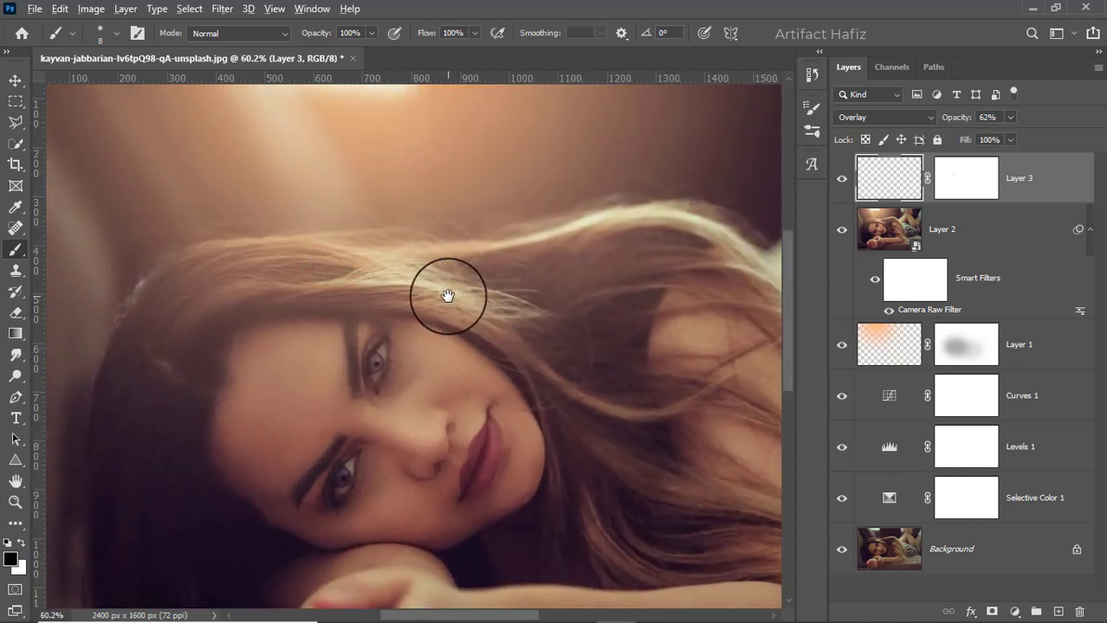
scroll(448, 297, down, 3)
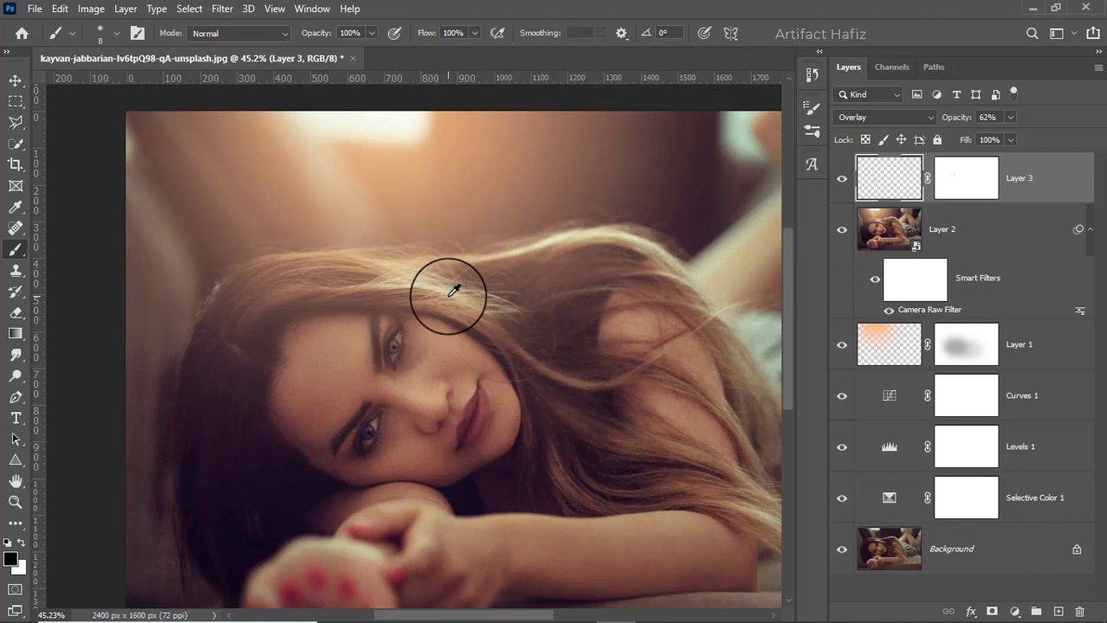
scroll(452, 293, down, 2)
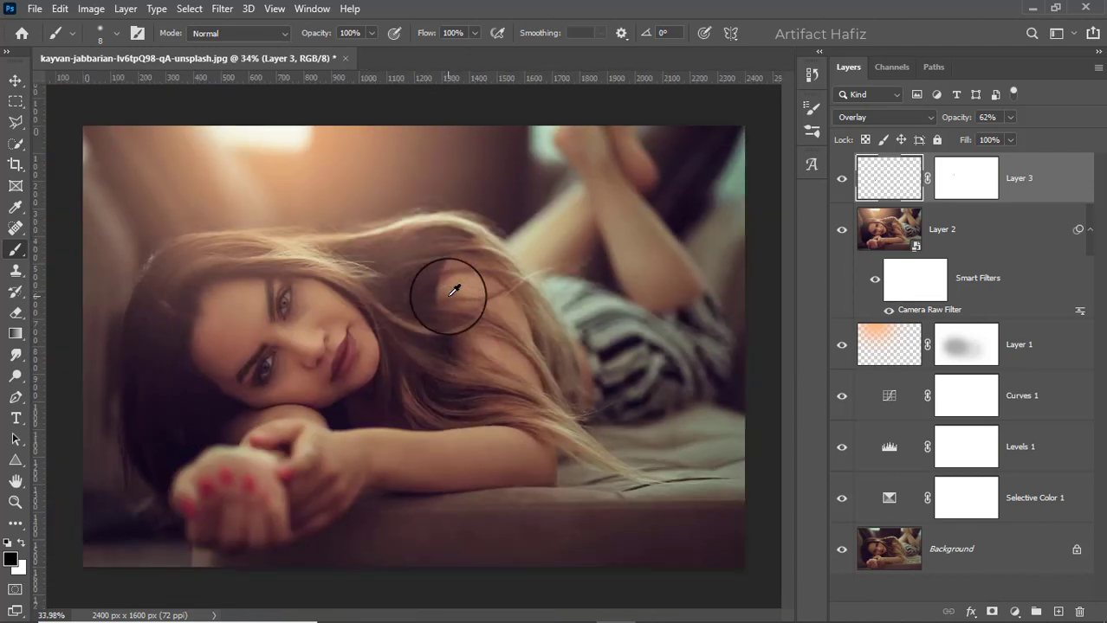
scroll(452, 292, up, 1)
scroll(452, 291, down, 1)
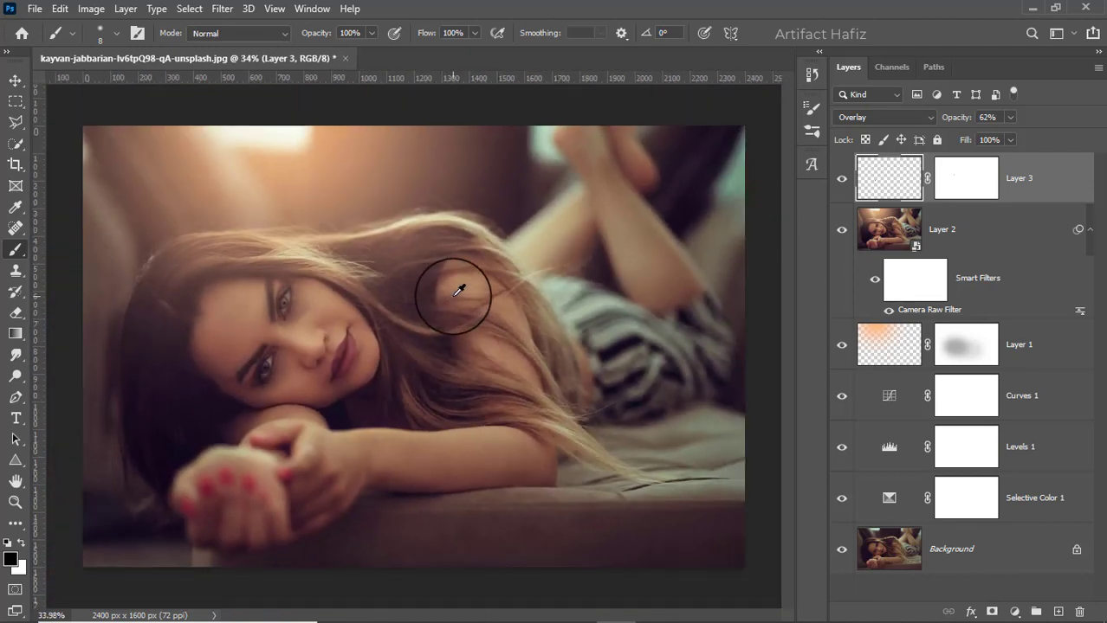
scroll(453, 295, up, 1)
scroll(454, 295, down, 1)
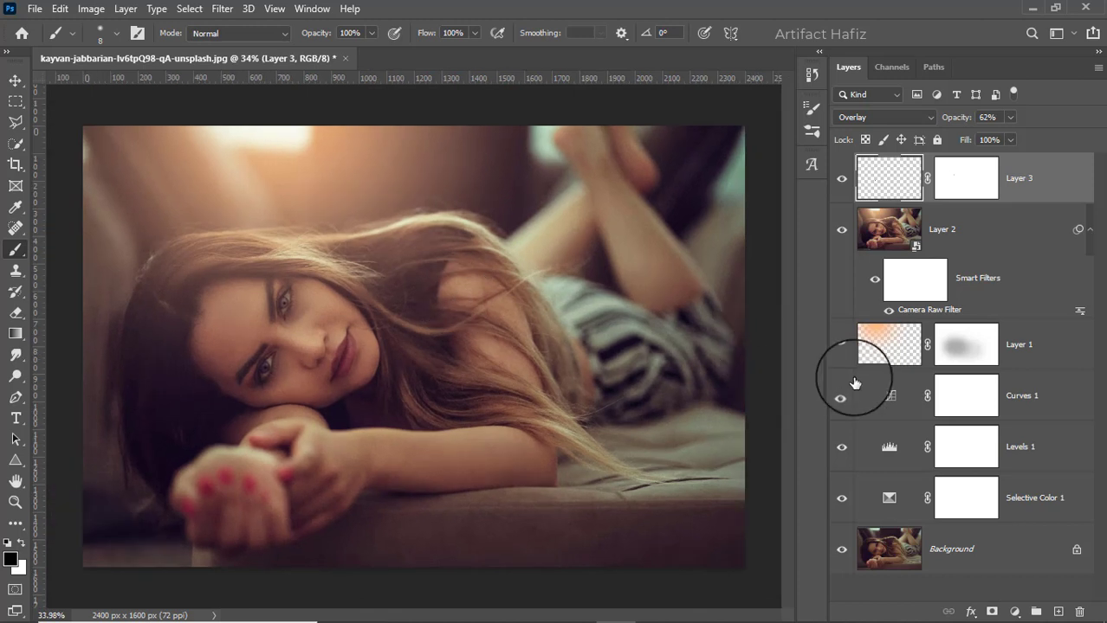
Step: Compare before and after by repeatedly hiding and showing every layer except Background
alt+click(840, 550)
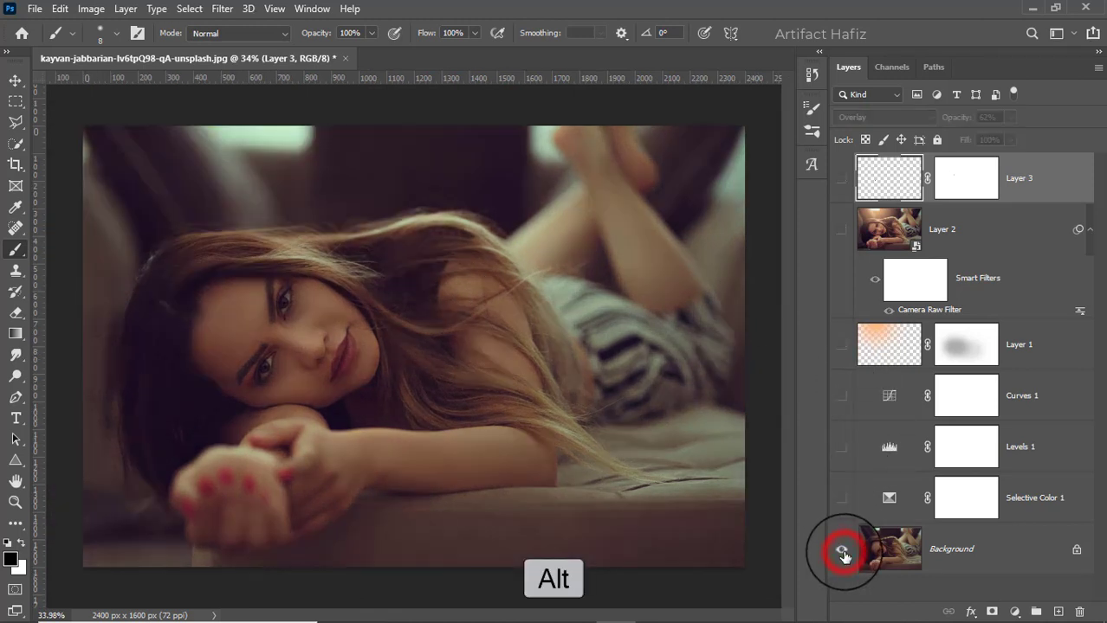
alt+click(841, 552)
alt+click(841, 551)
alt+click(844, 555)
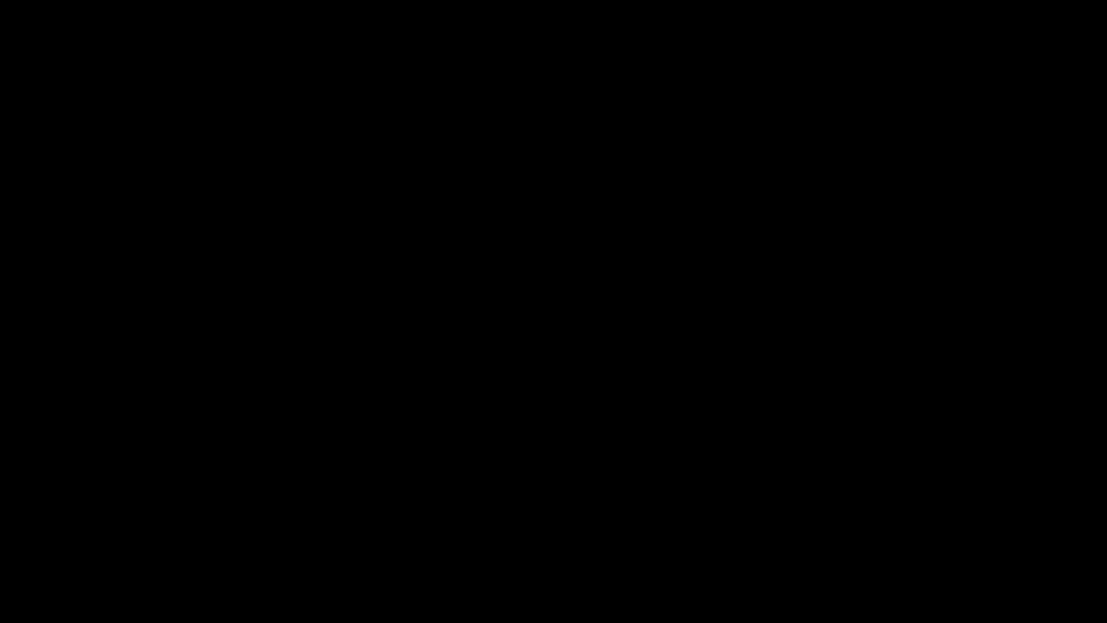